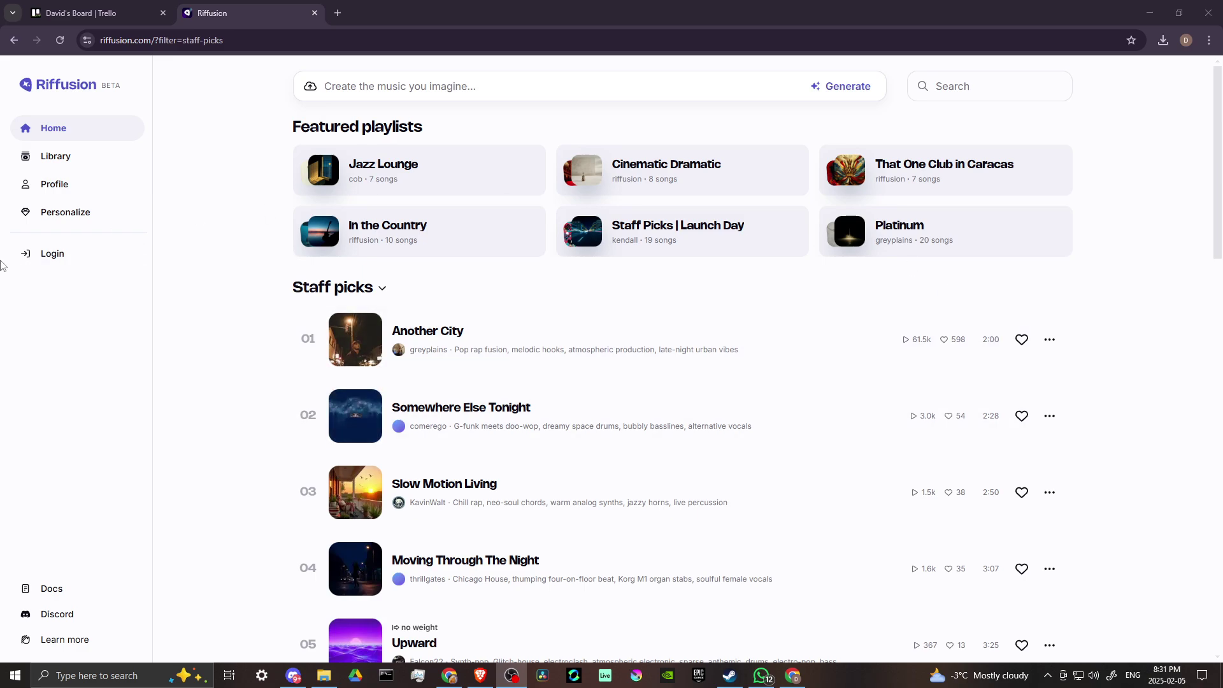
- Sign in to Riffusion with a Google account and agree to the beta terms
click(48, 257)
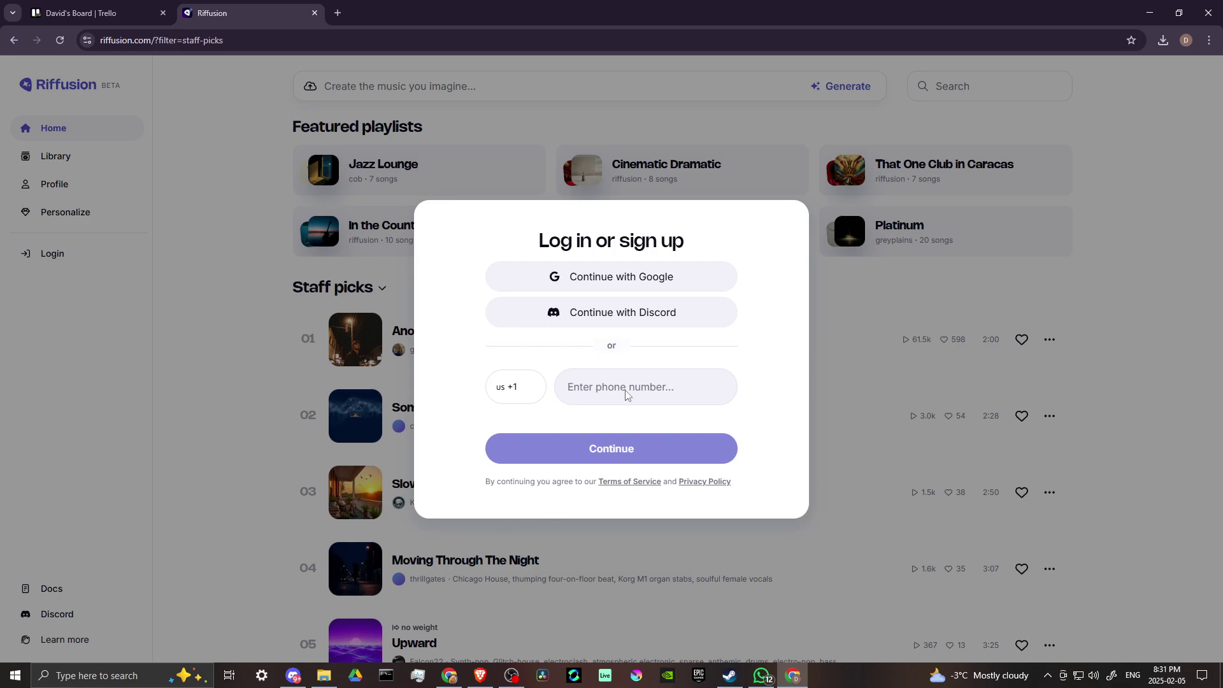
click(615, 283)
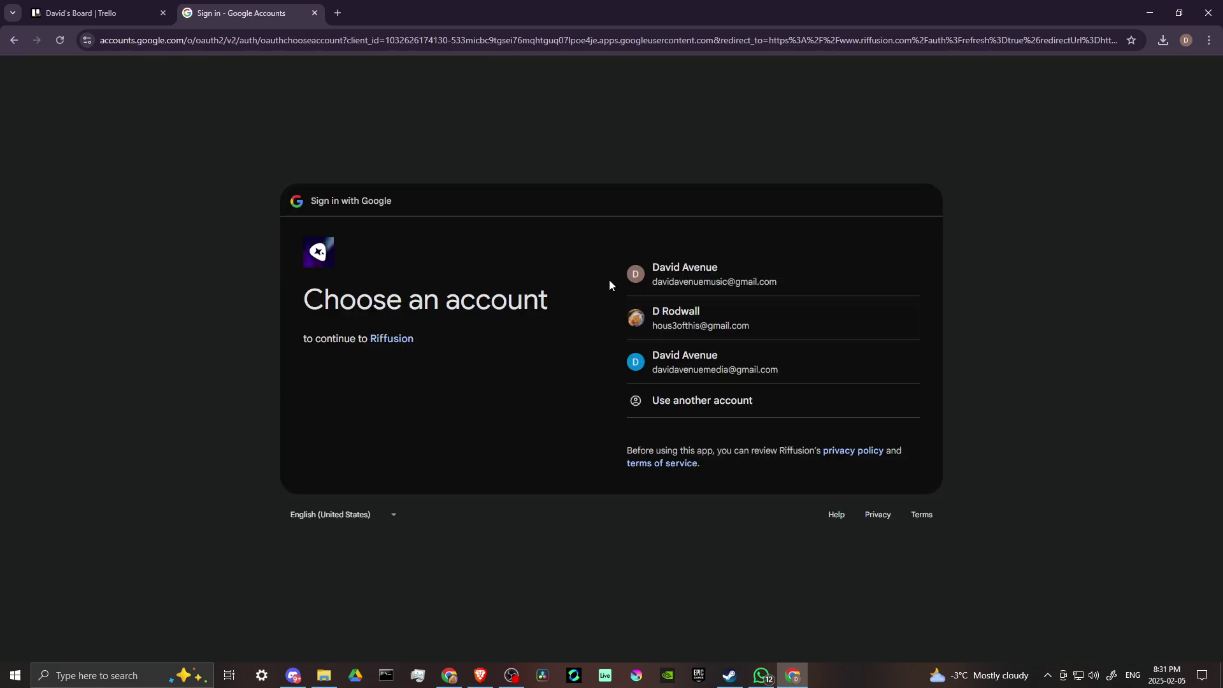
click(689, 283)
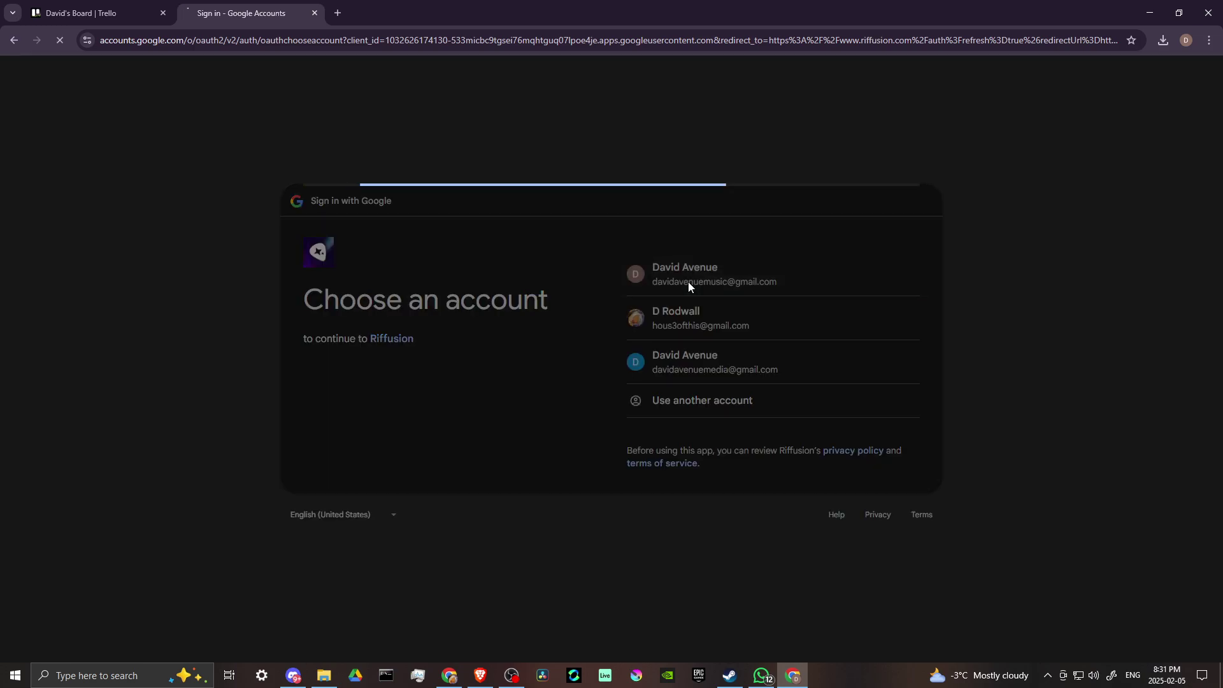
click(842, 439)
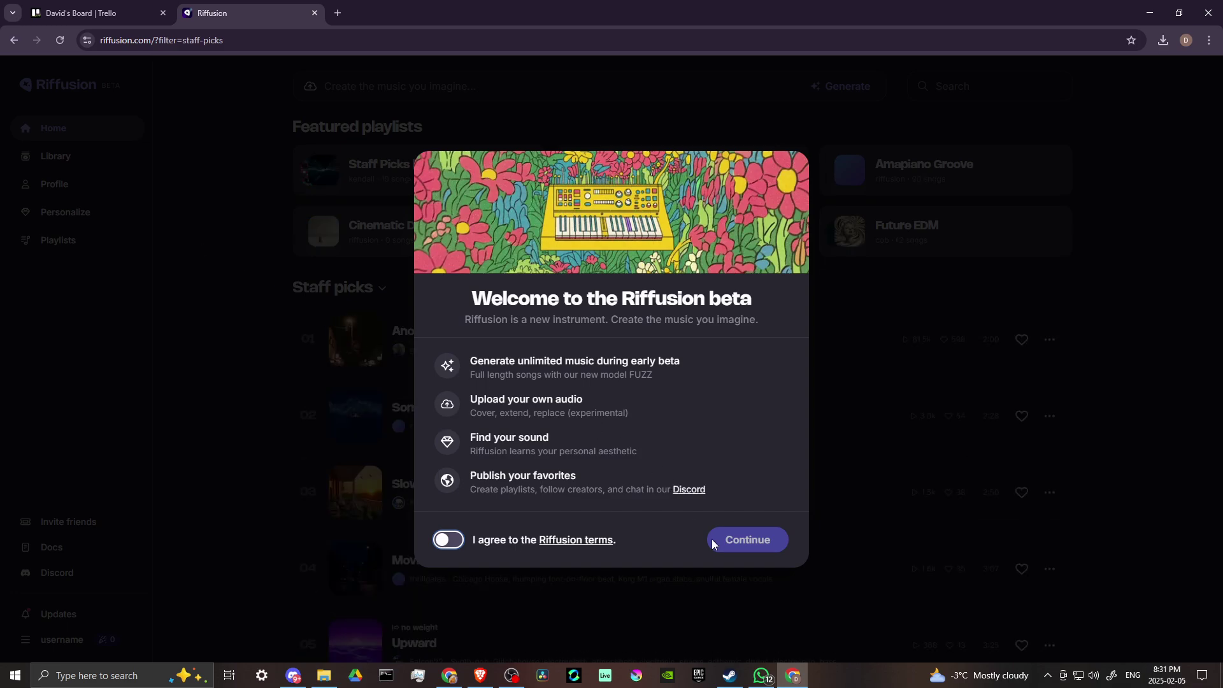
click(452, 539)
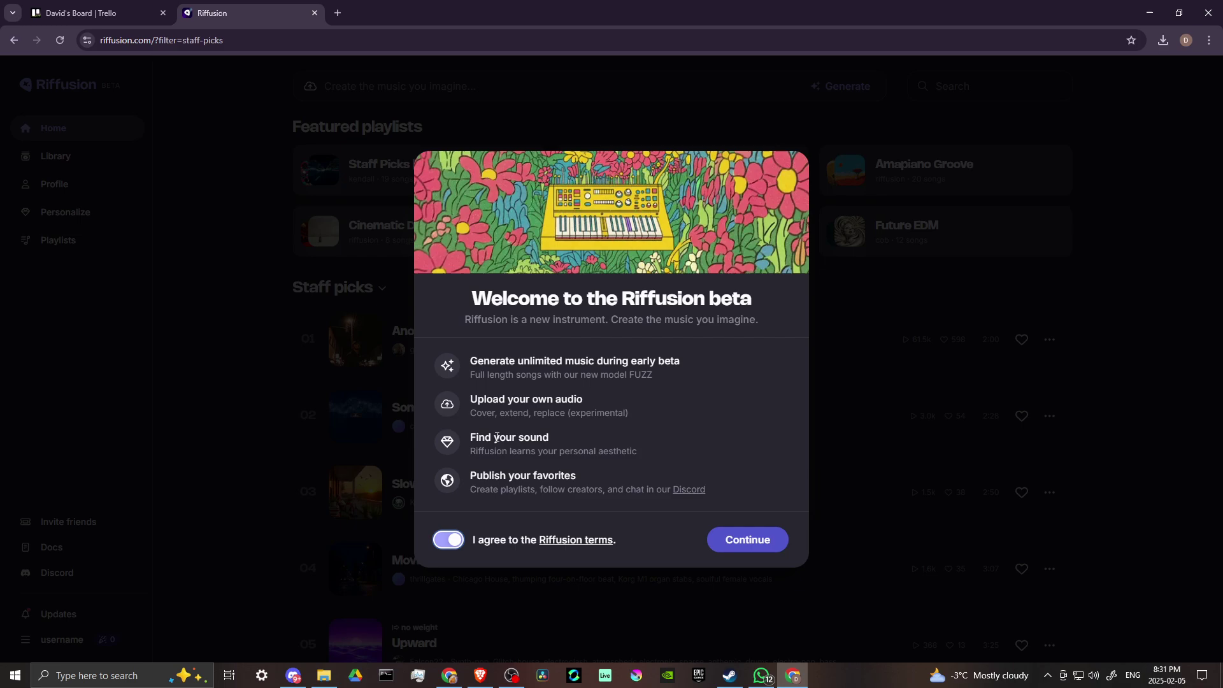
click(732, 542)
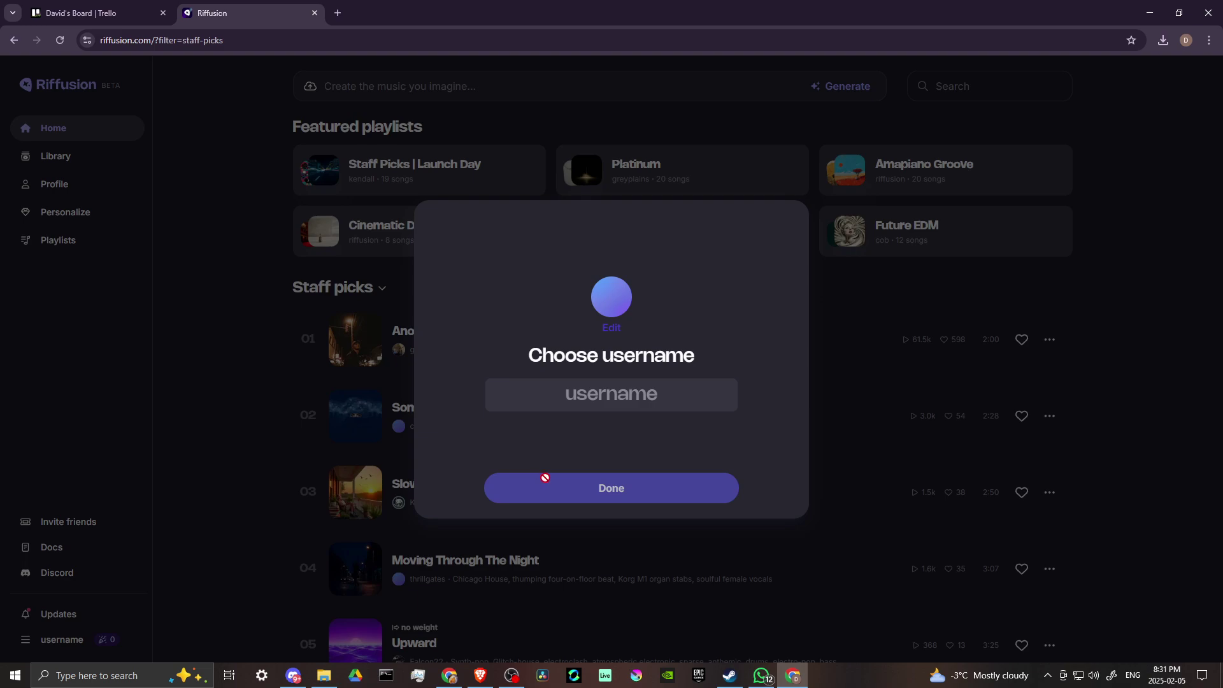
- Confirm an available username for the account and dismiss the FUZZ 0.8 announcement
click(530, 394)
text(SKILL)
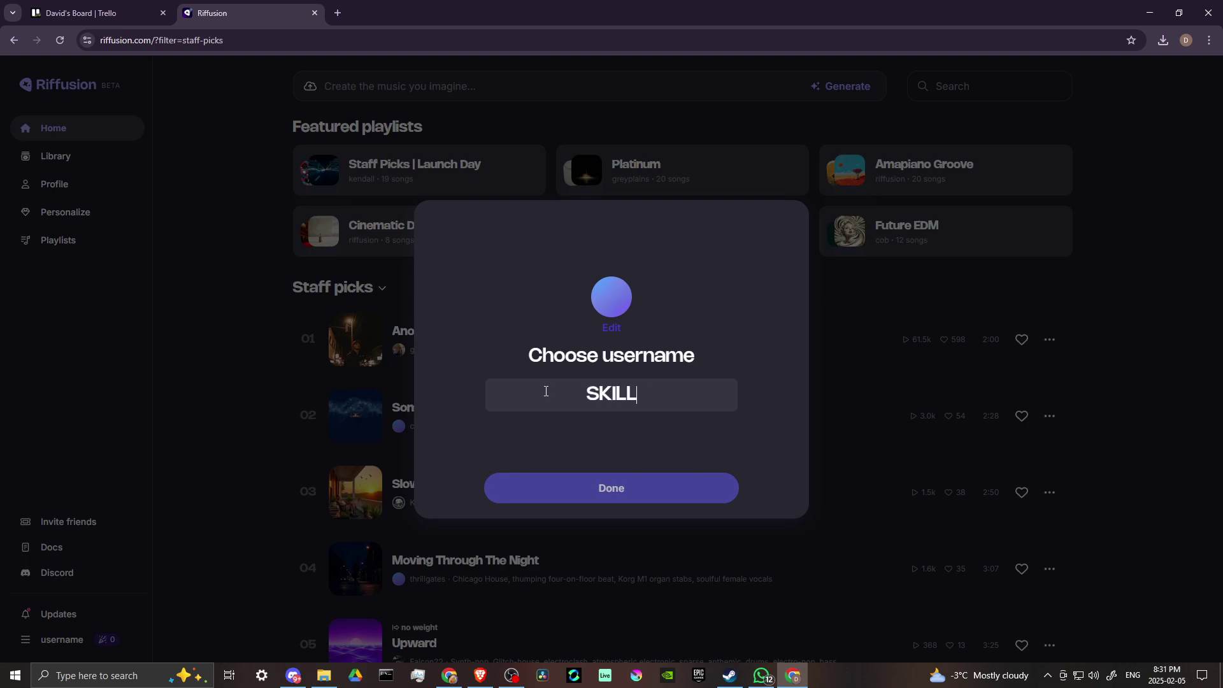
text(CRAFT)
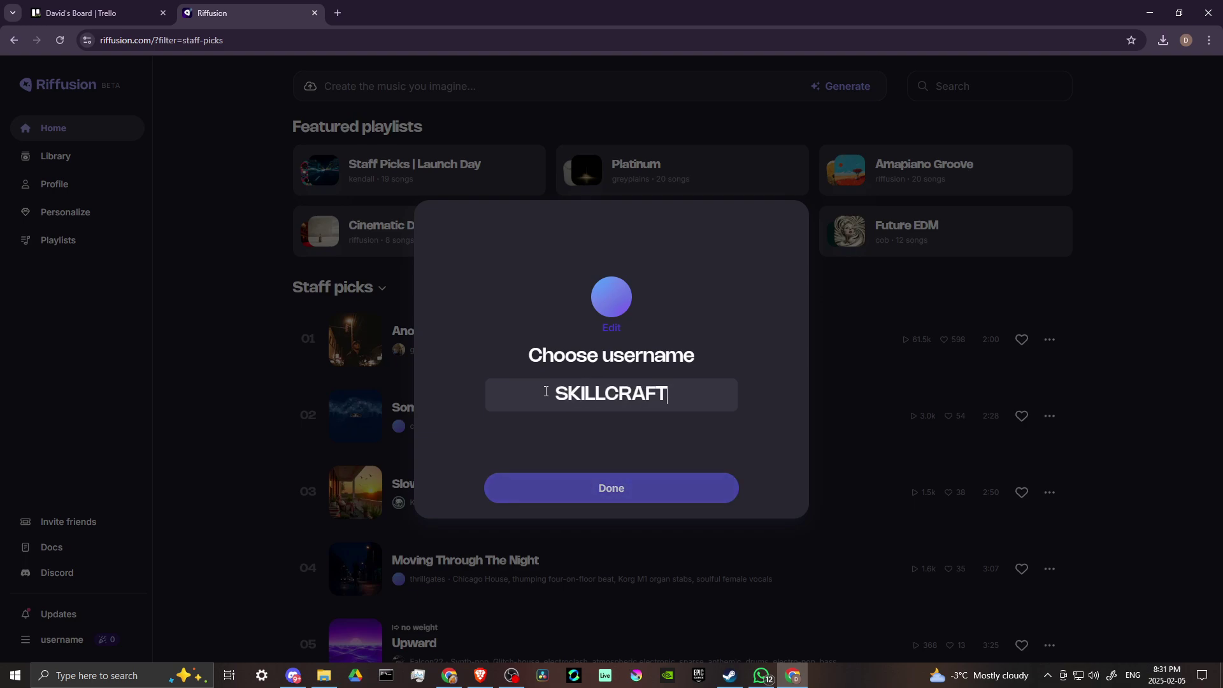
text(AI)
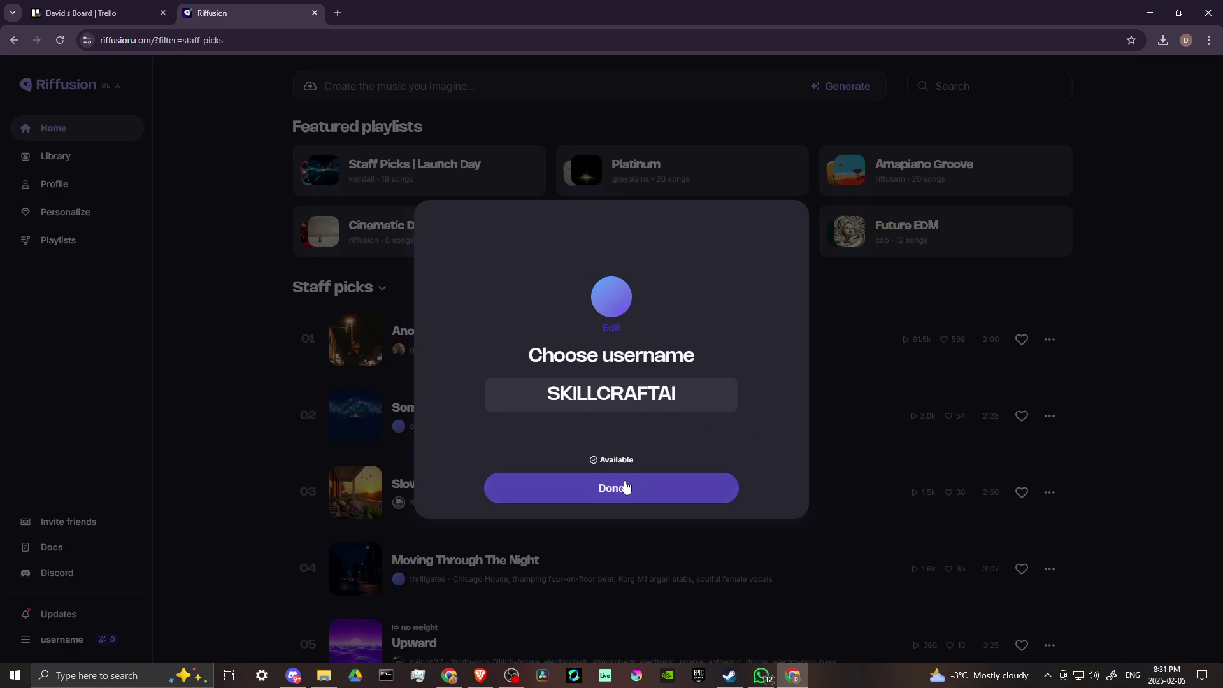
click(621, 487)
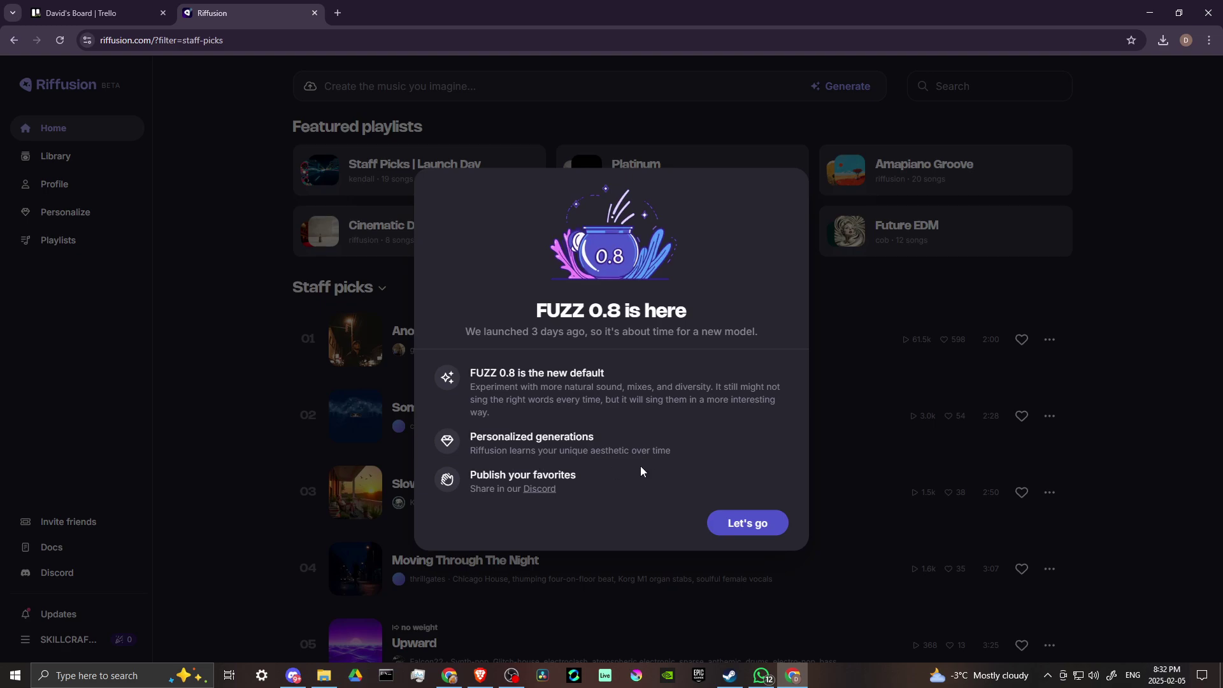
click(743, 524)
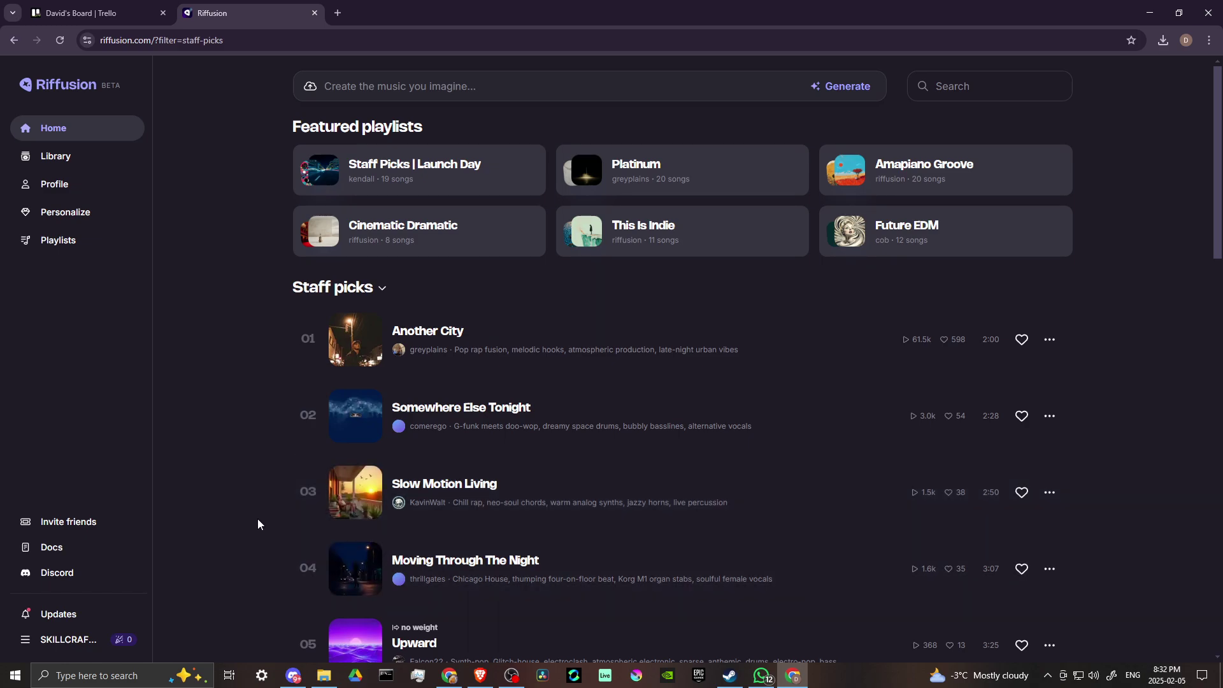
- Generate songs from the prompt 'A LOVE SONG IN SPANISH'
click(411, 86)
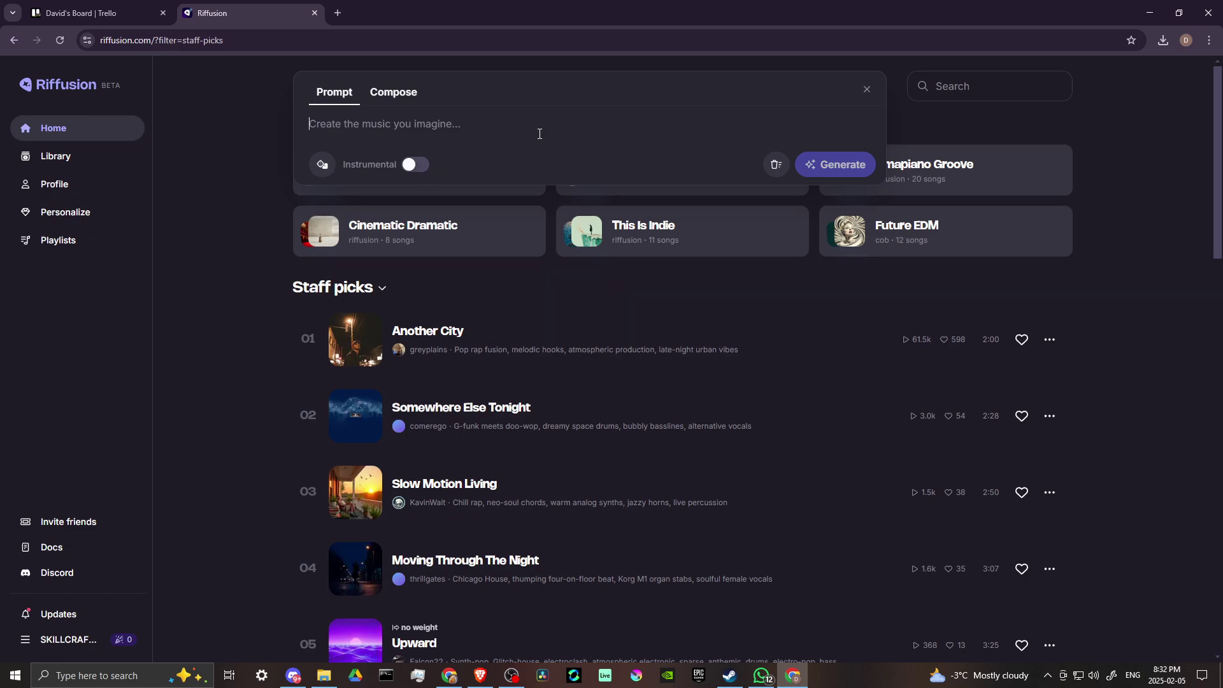
text(A LO)
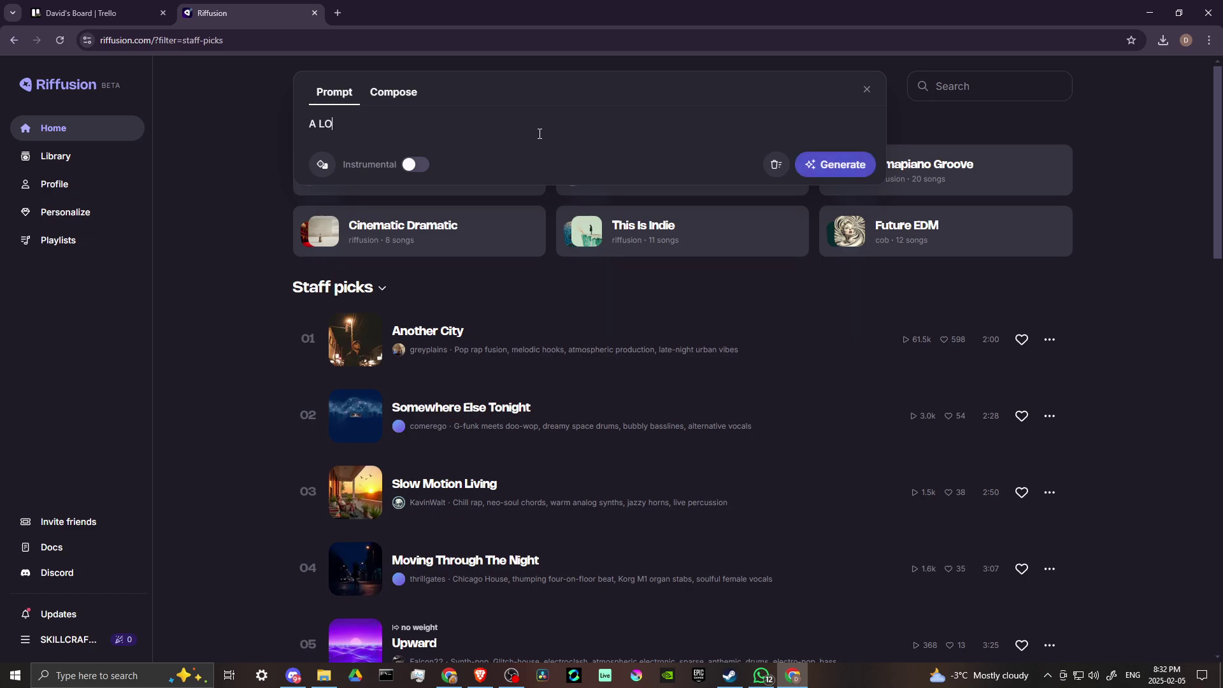
text(VE SONG IN SPANISH)
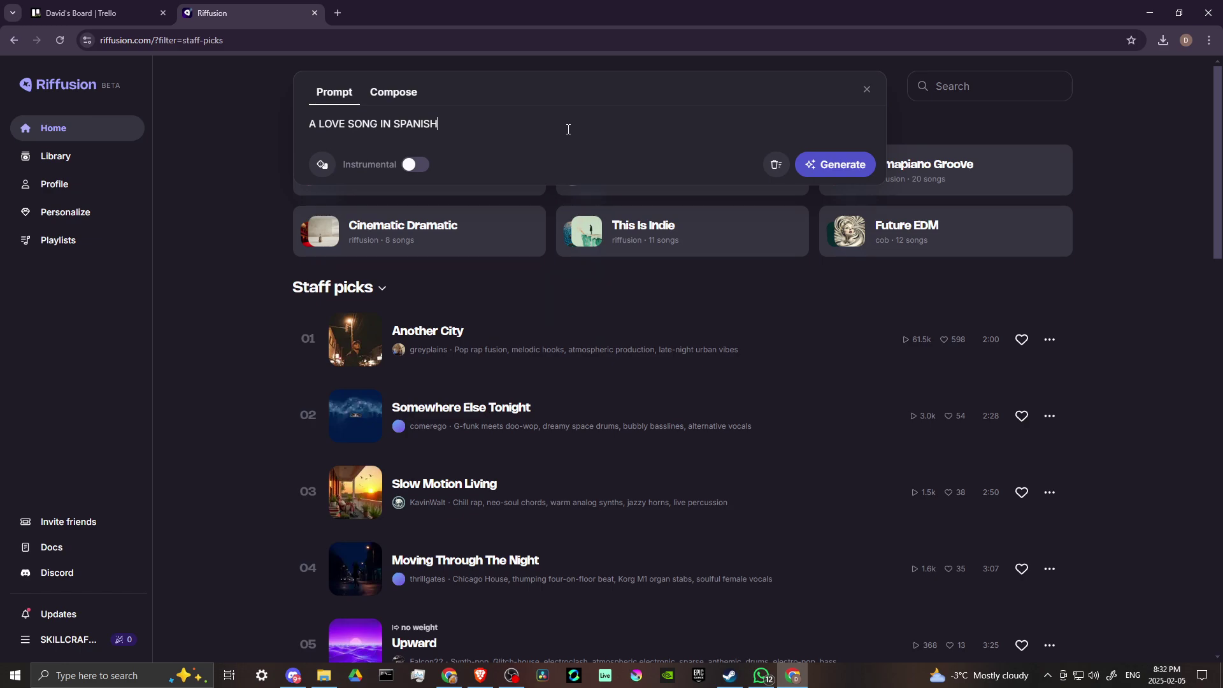
click(835, 167)
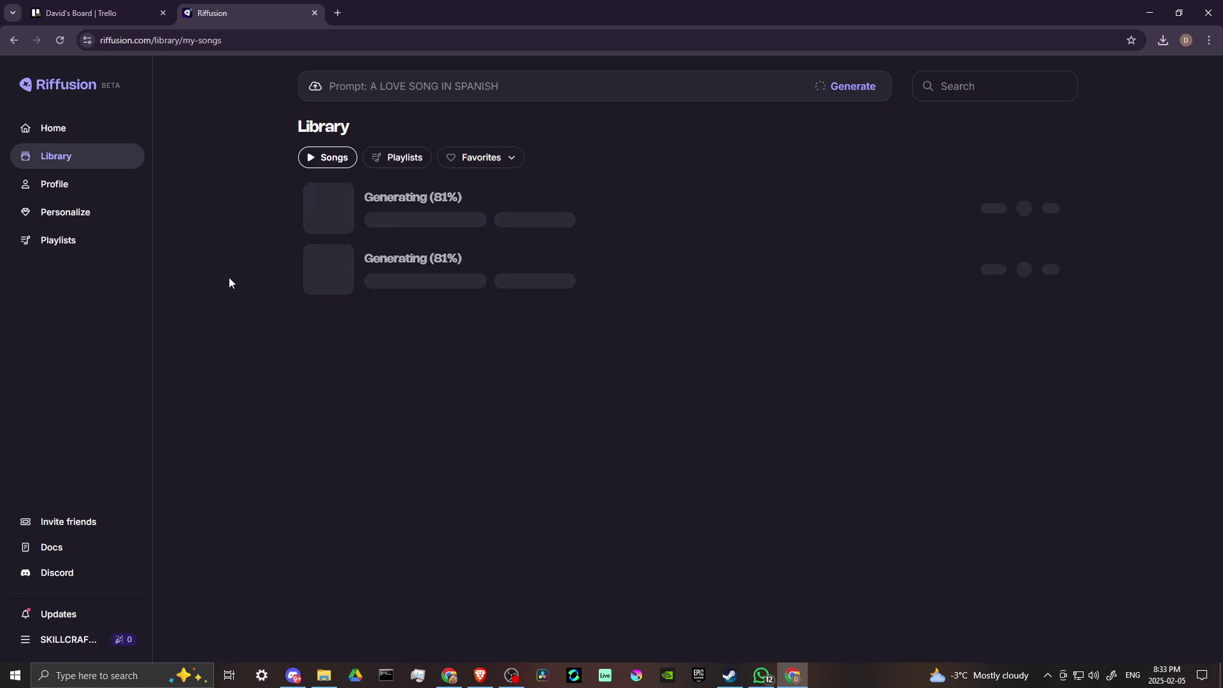
- Go from the Profile page to the Personalize page
click(66, 186)
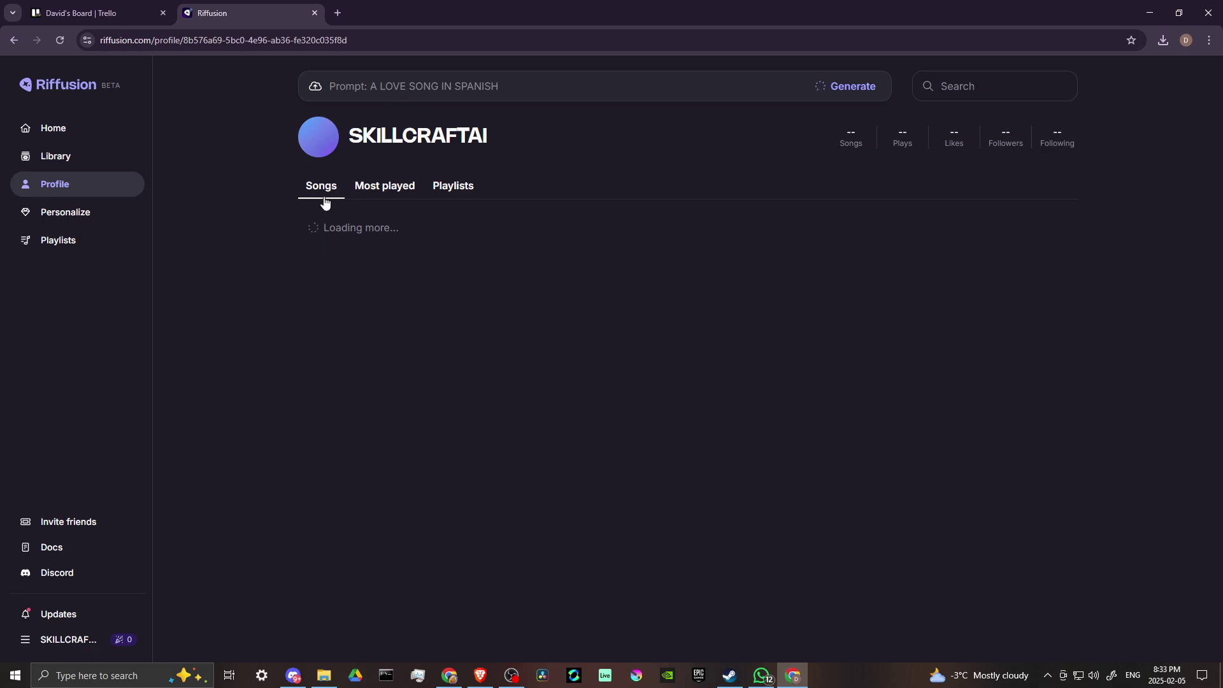
click(74, 217)
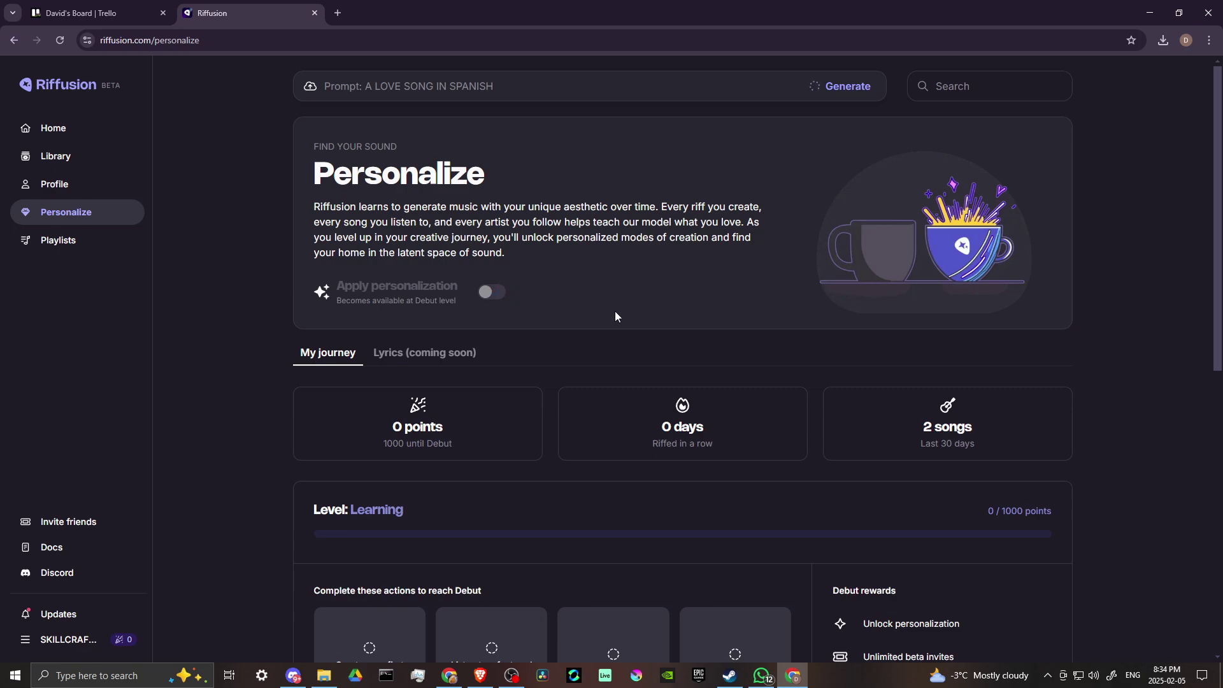
scroll(614, 311, down, 2)
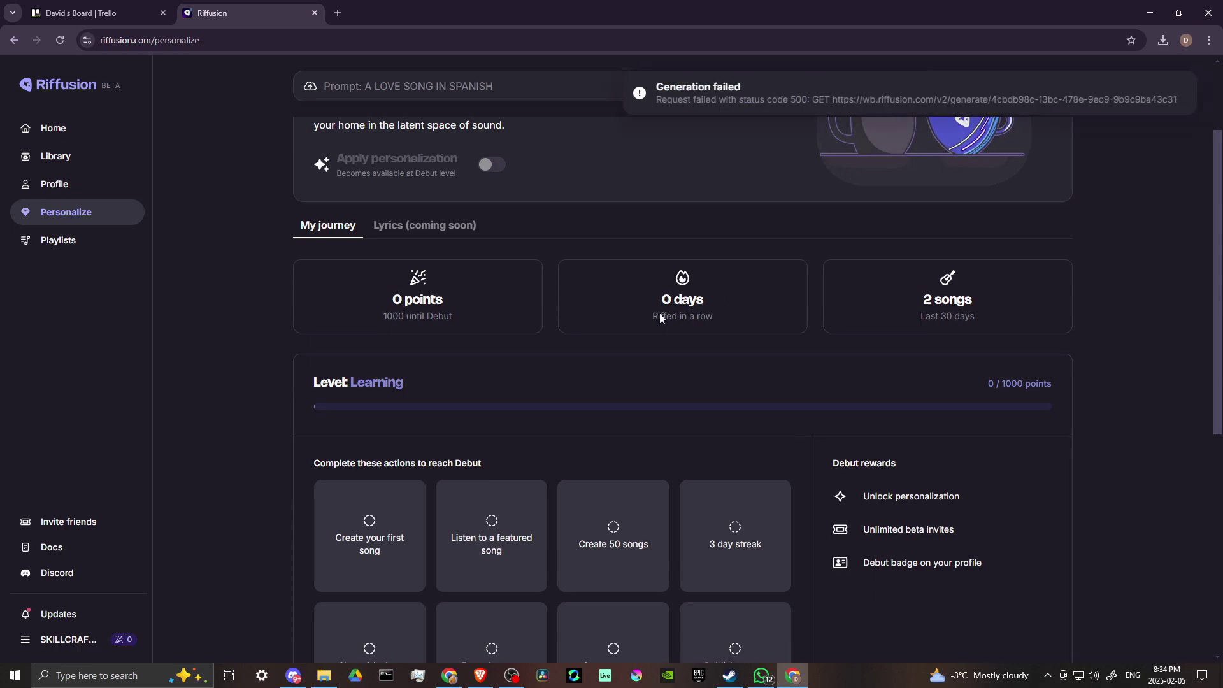
scroll(544, 309, down, 2)
scroll(545, 314, down, 2)
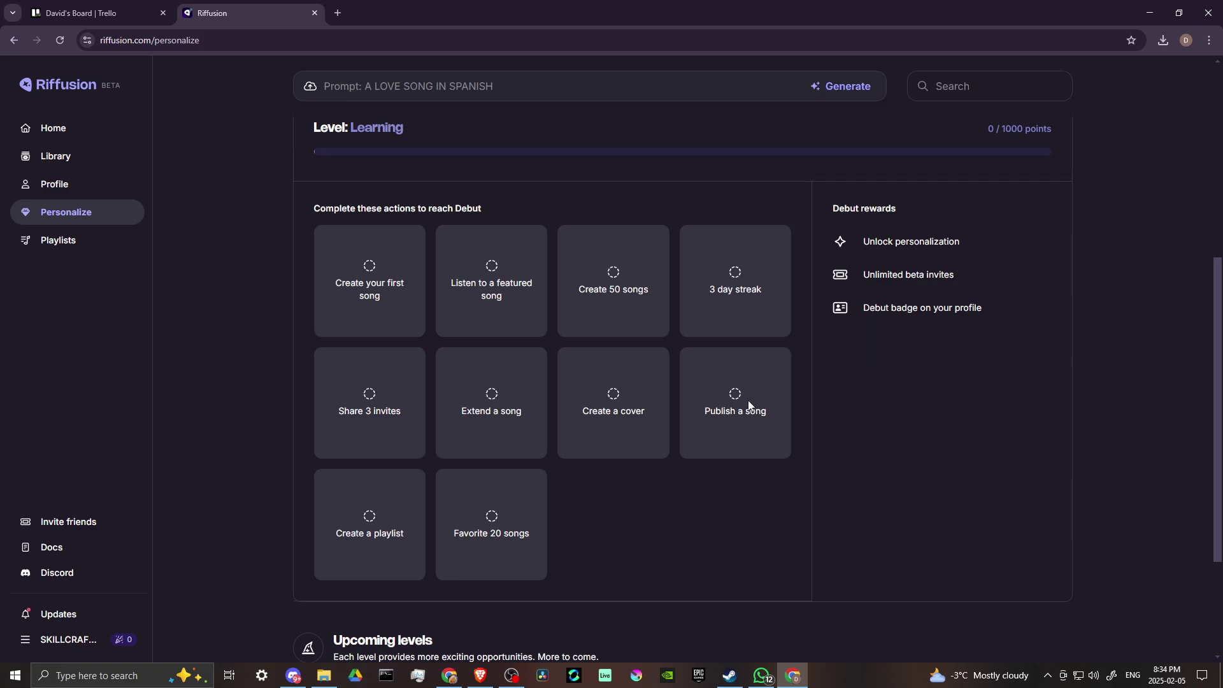
scroll(381, 486, down, 1)
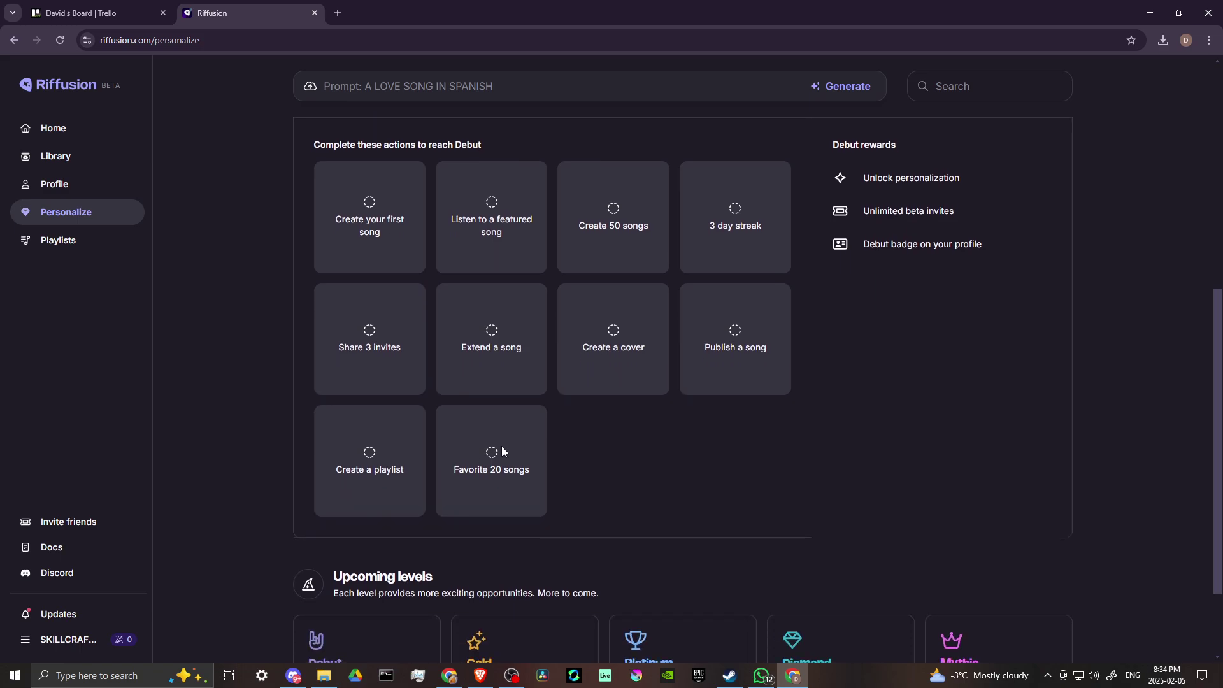
scroll(502, 451, up, 1)
scroll(503, 451, down, 1)
scroll(663, 426, down, 2)
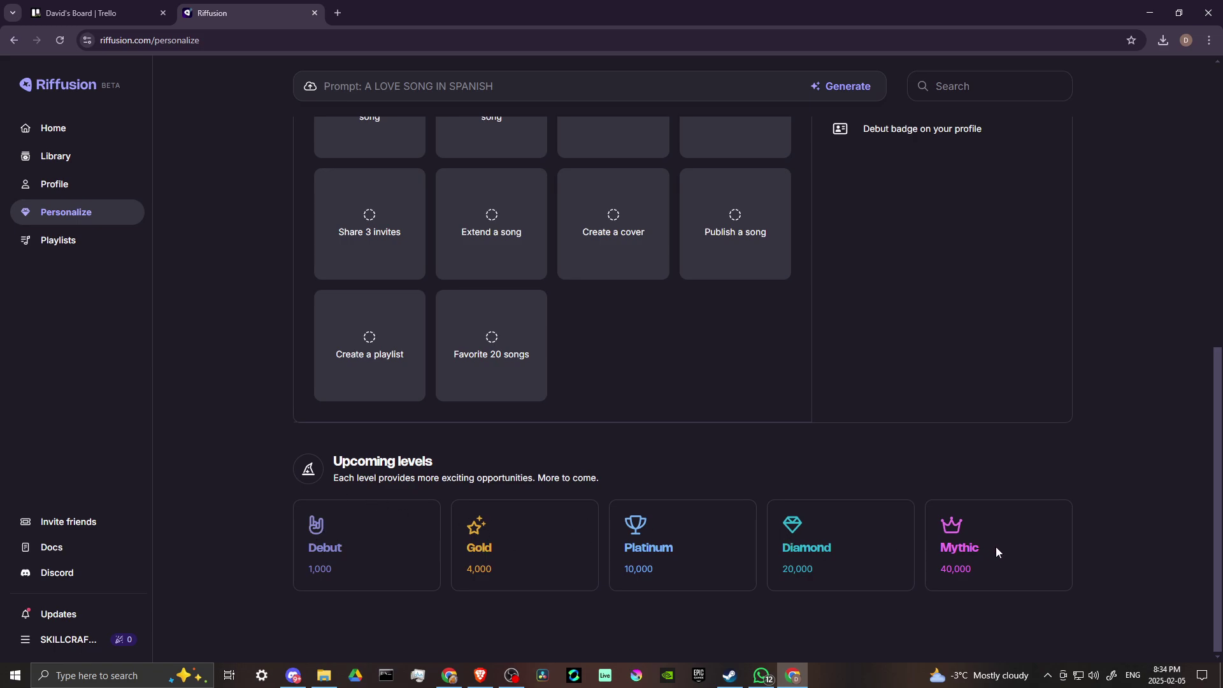
scroll(303, 265, up, 9)
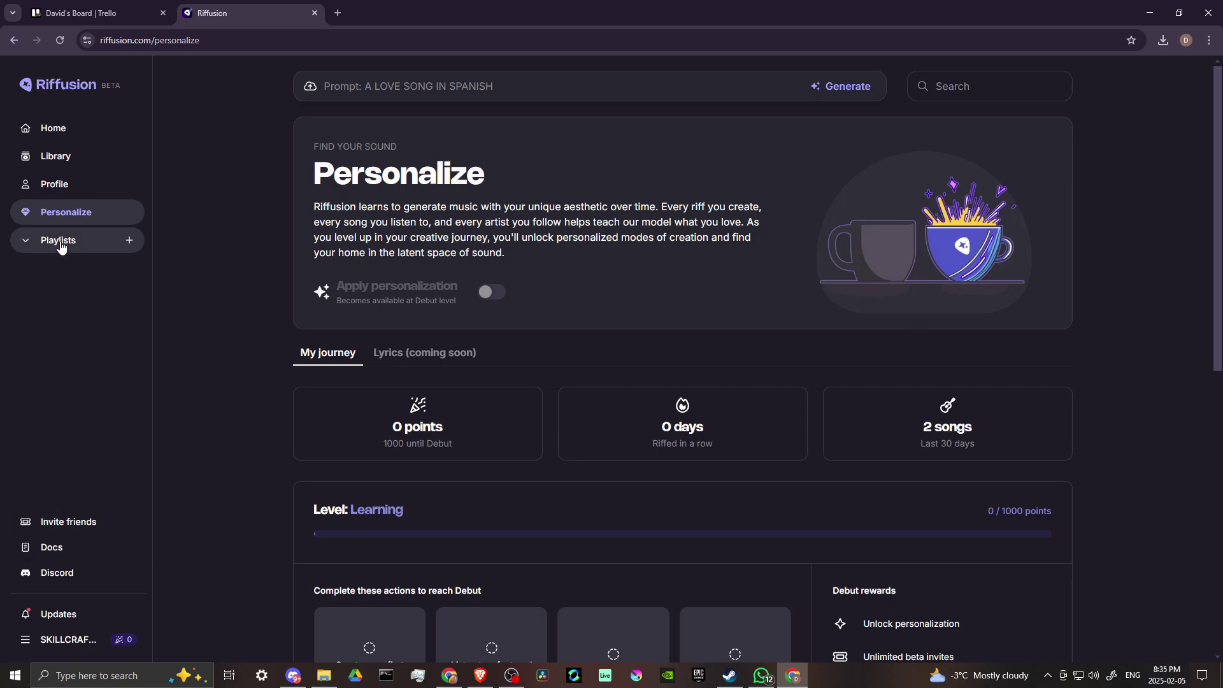
- Start creating a new playlist, then cancel it without naming it
click(129, 242)
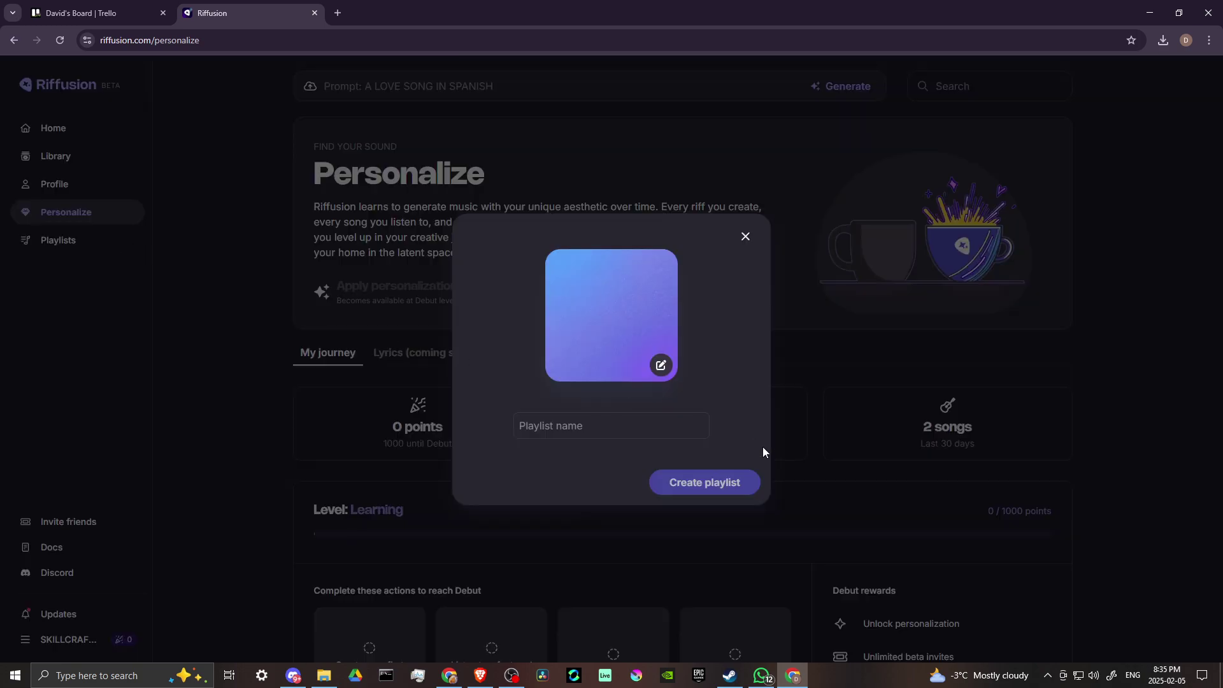
click(604, 429)
click(746, 236)
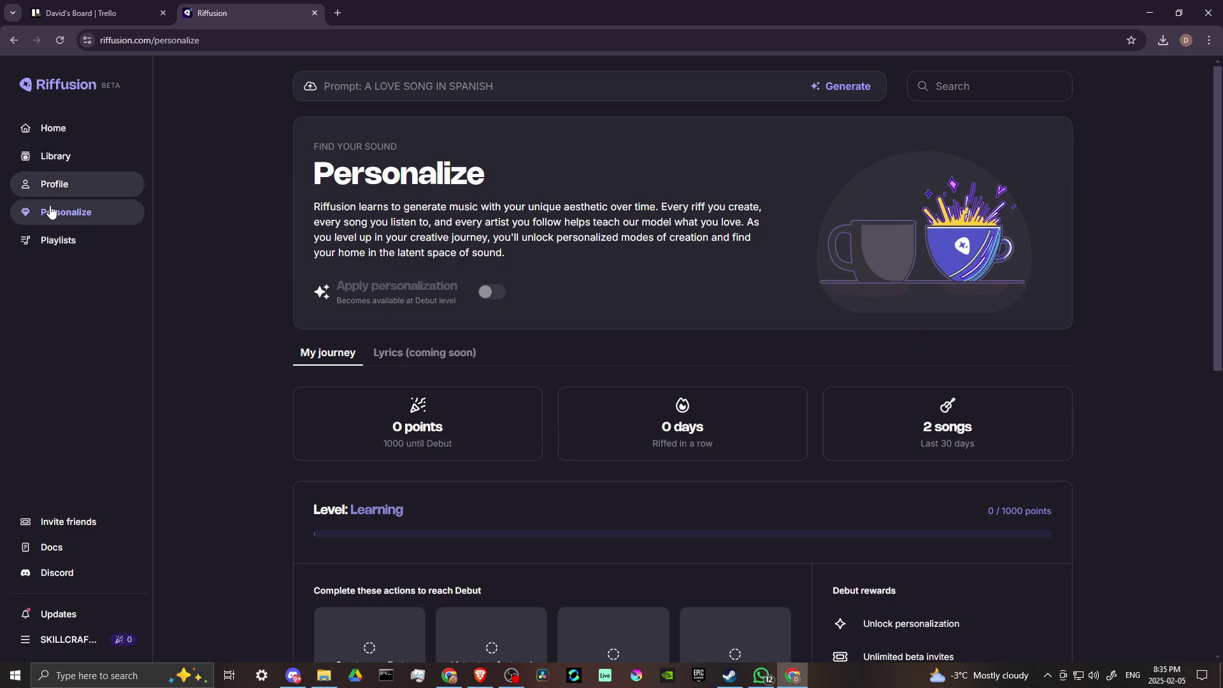
- Scroll the Personalize page to review Learning progress and the Debut task cards
scroll(88, 373, down, 4)
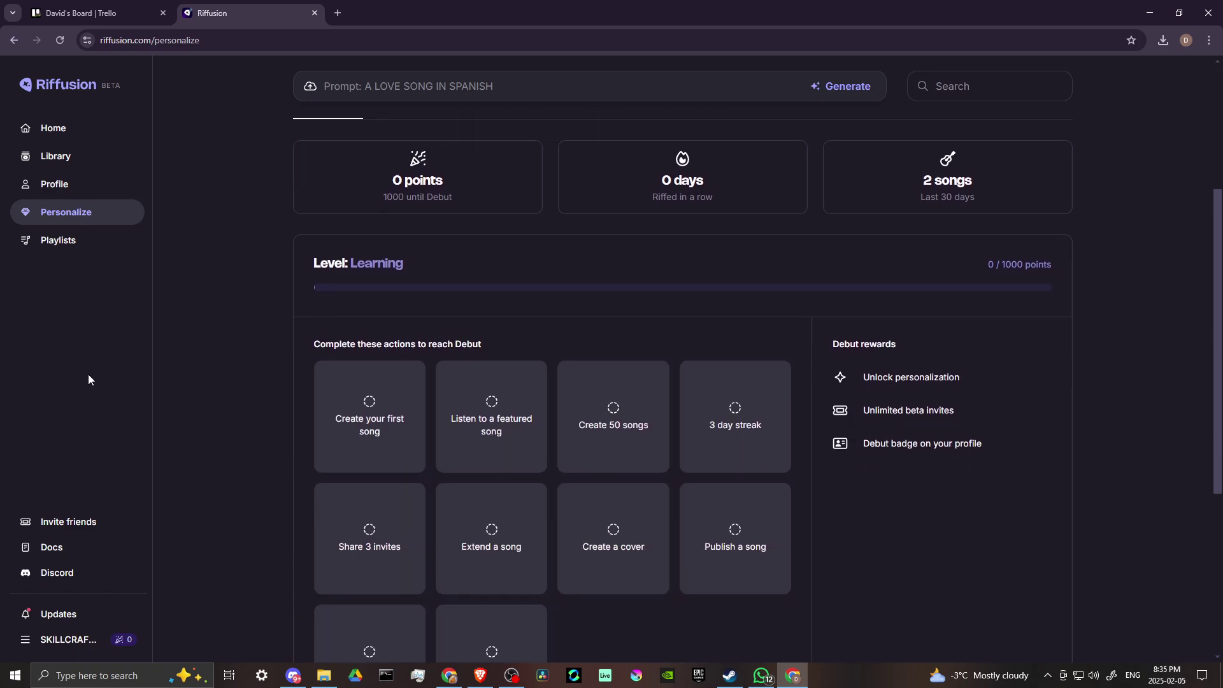
scroll(93, 268, up, 3)
scroll(93, 406, up, 1)
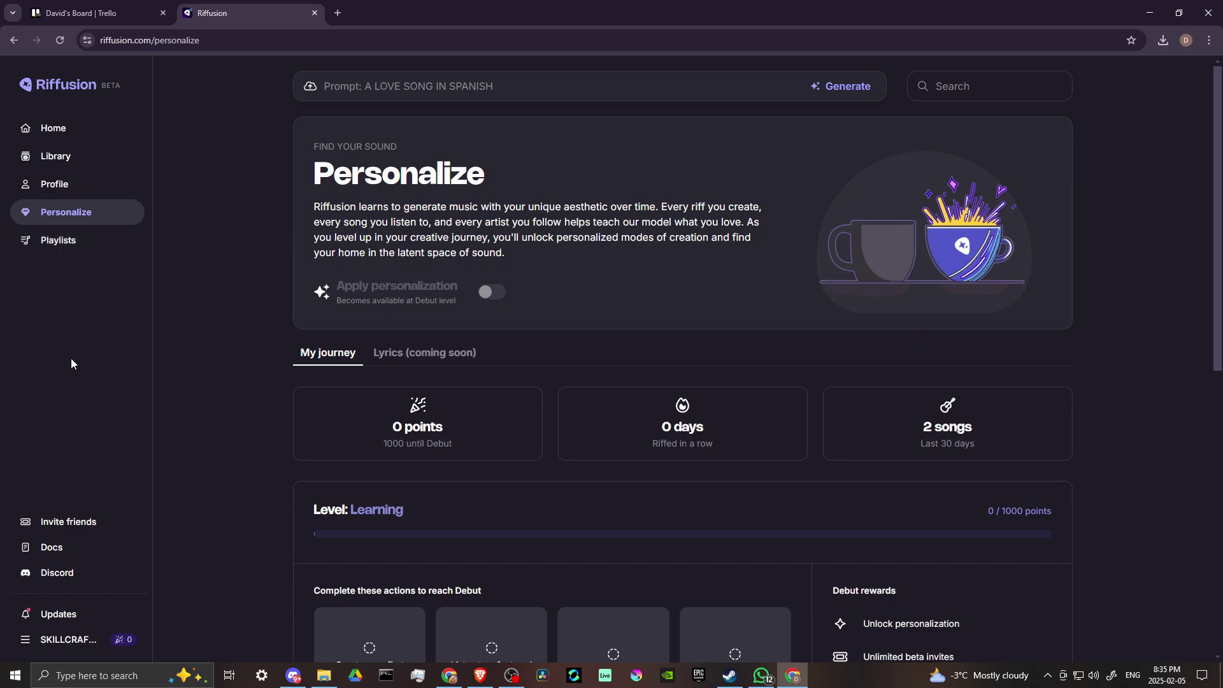
scroll(74, 361, down, 4)
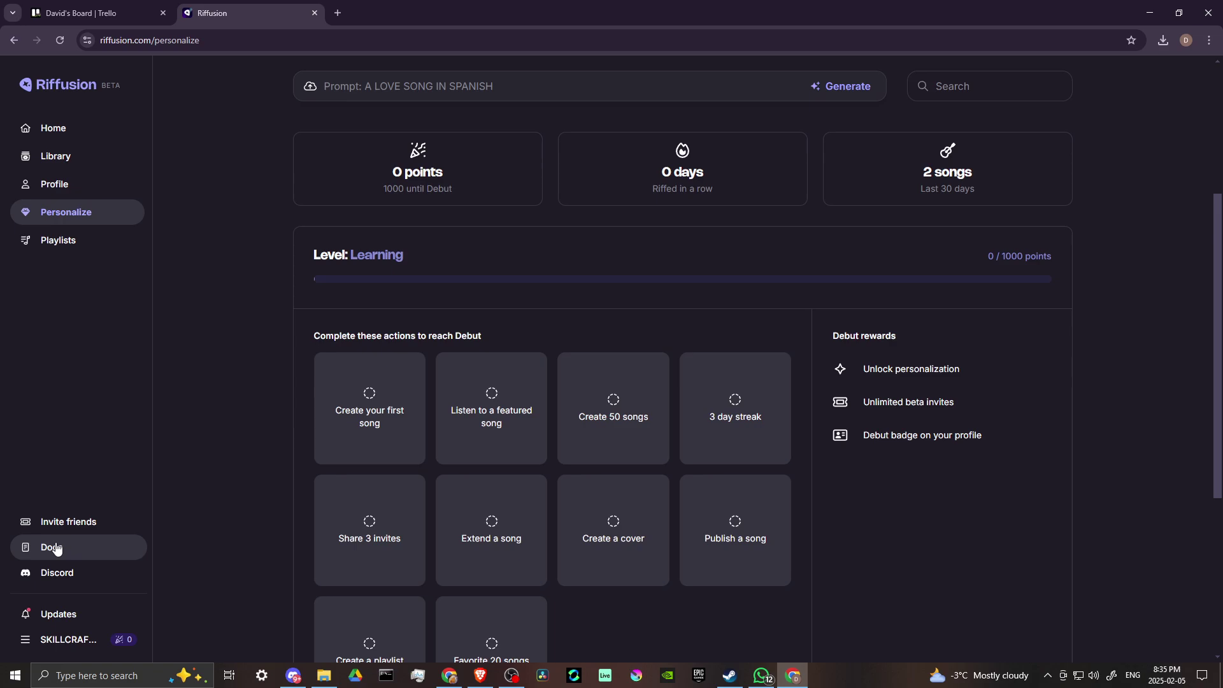
- Open Riffusion Docs in a new tab, then return to the Personalize page
click(56, 549)
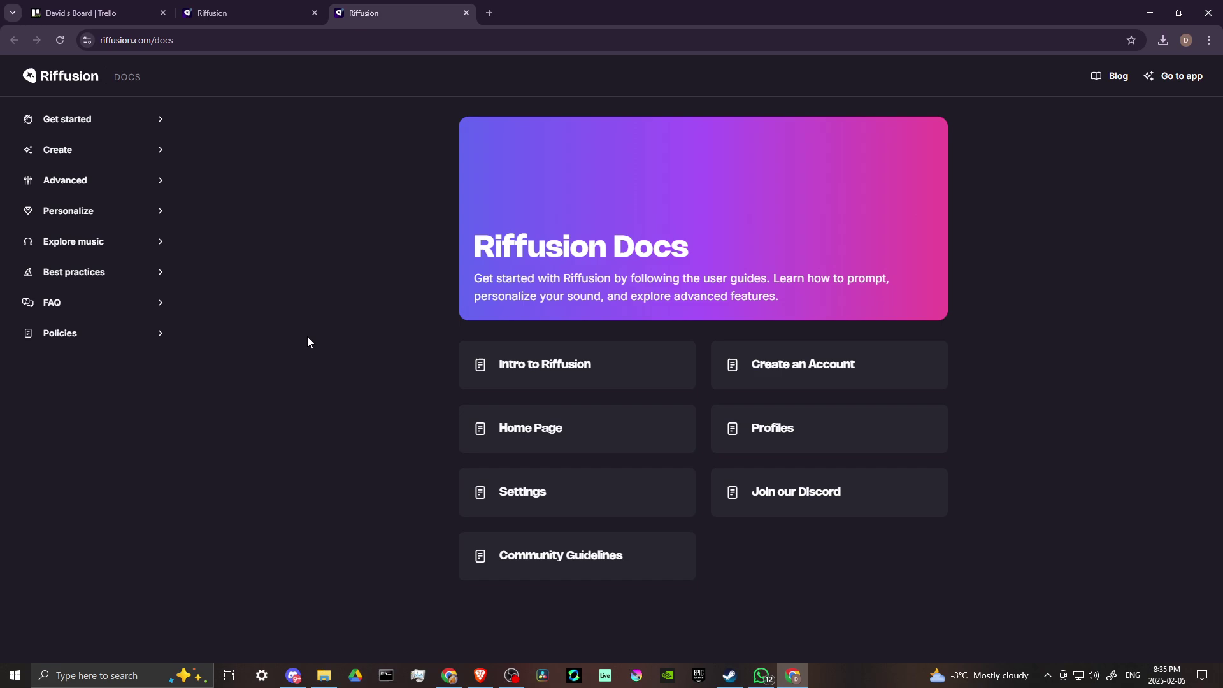
click(226, 14)
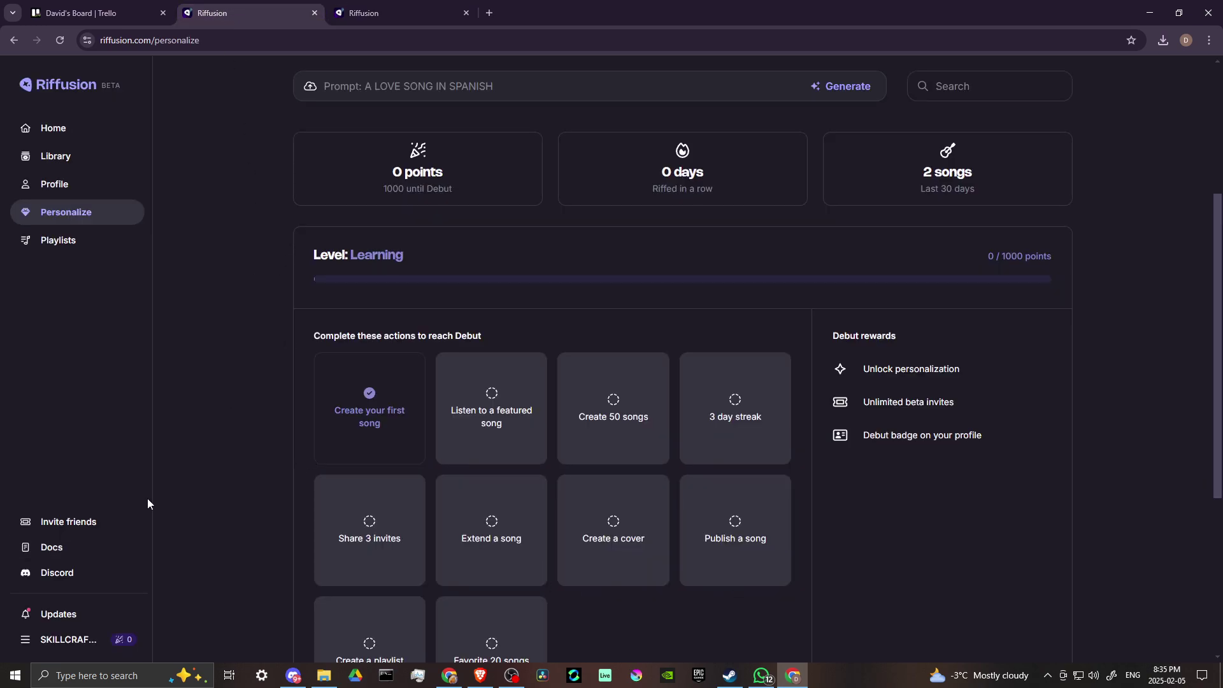
scroll(121, 519, down, 1)
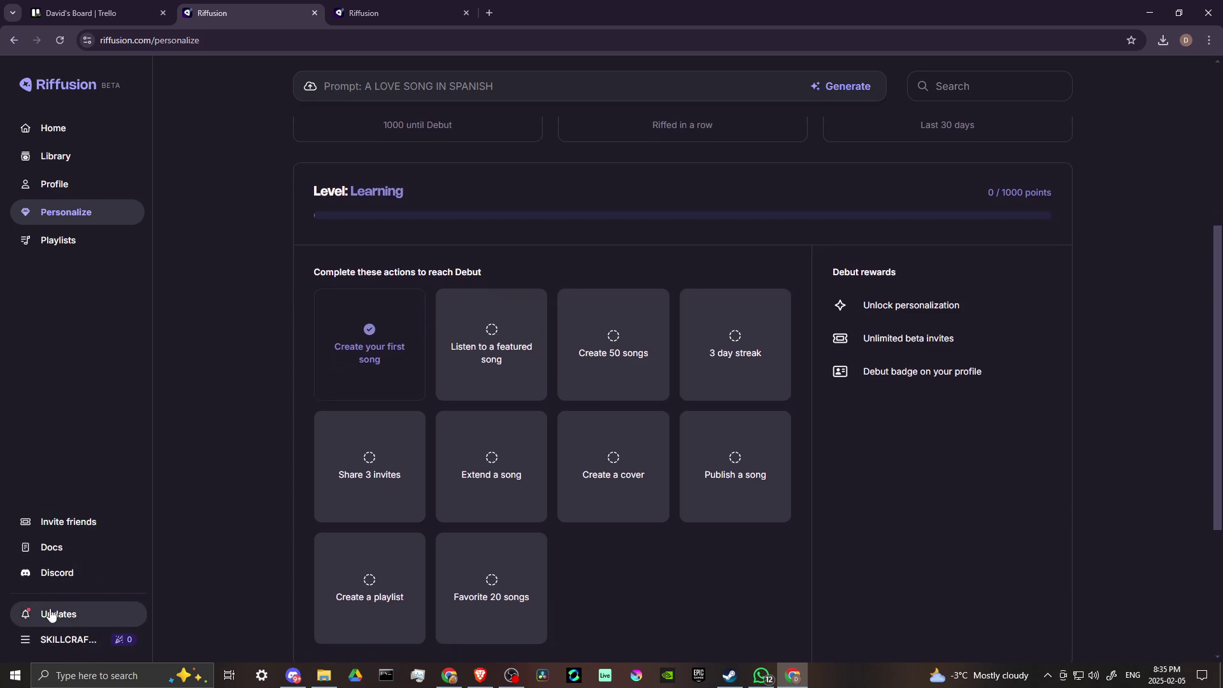
click(32, 641)
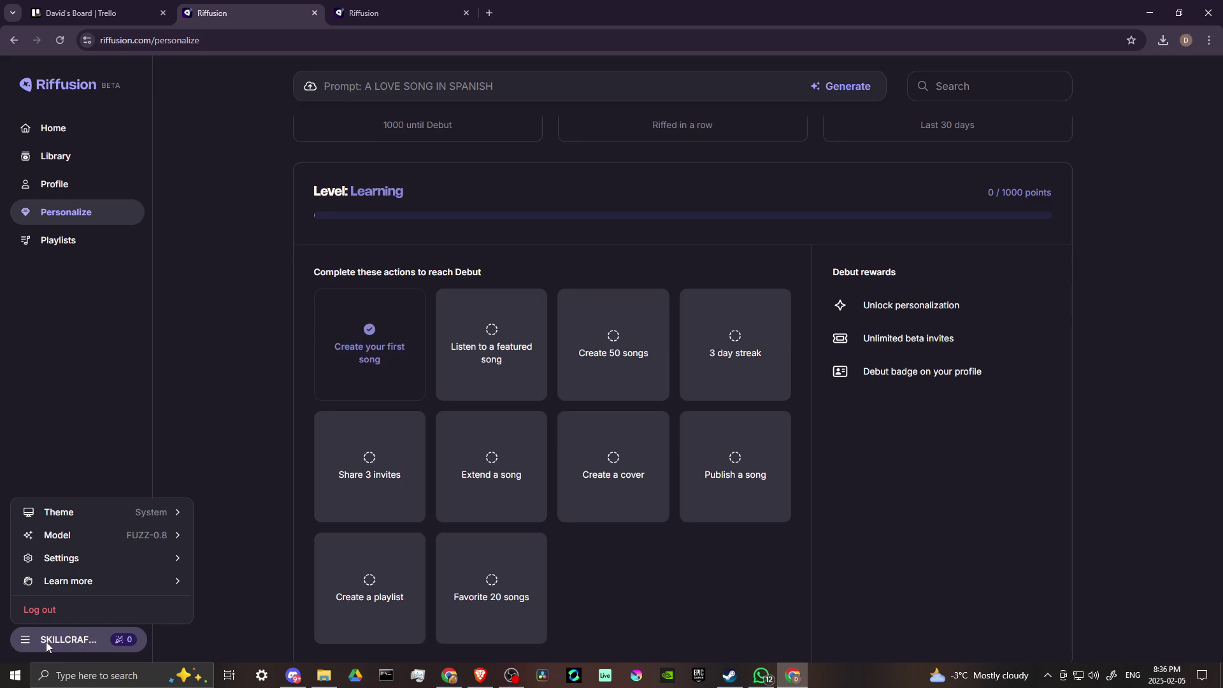
mouse_move(89, 519)
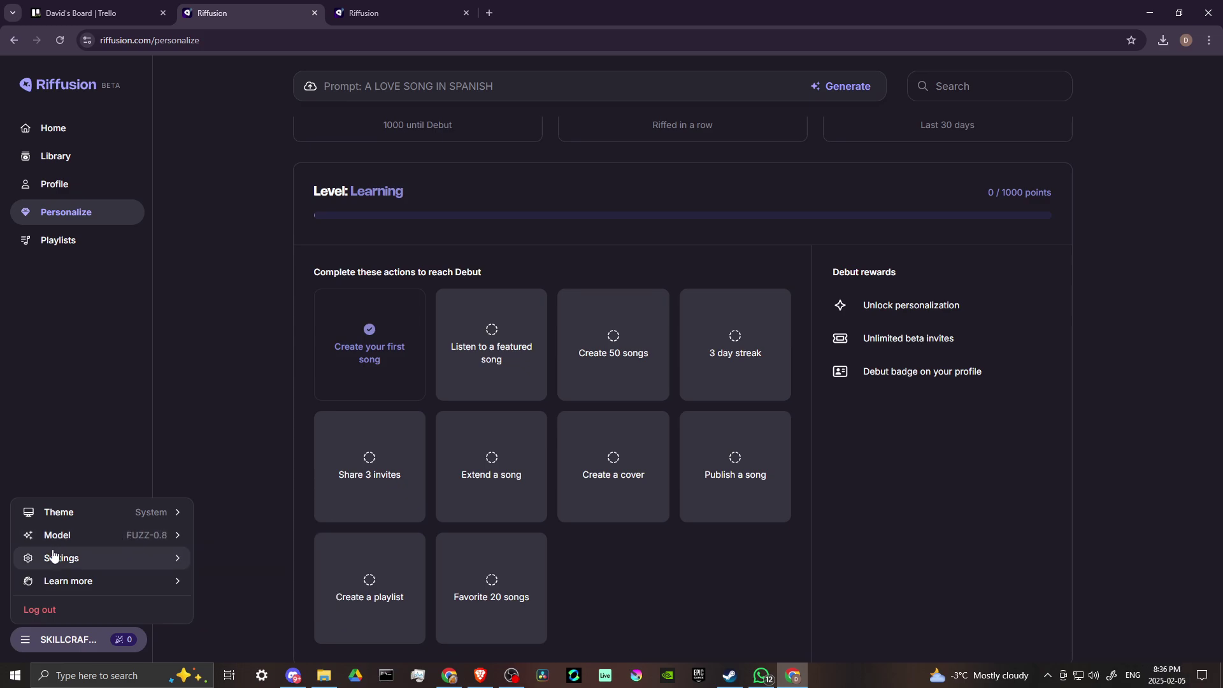
mouse_move(45, 560)
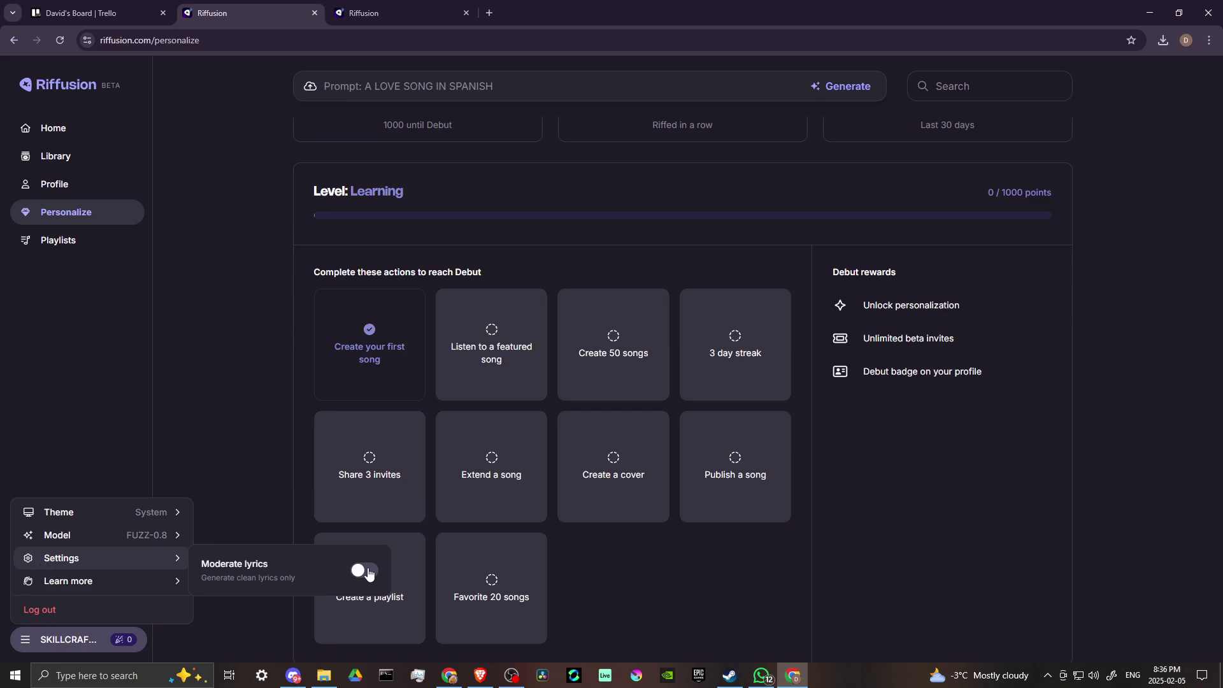
mouse_move(130, 578)
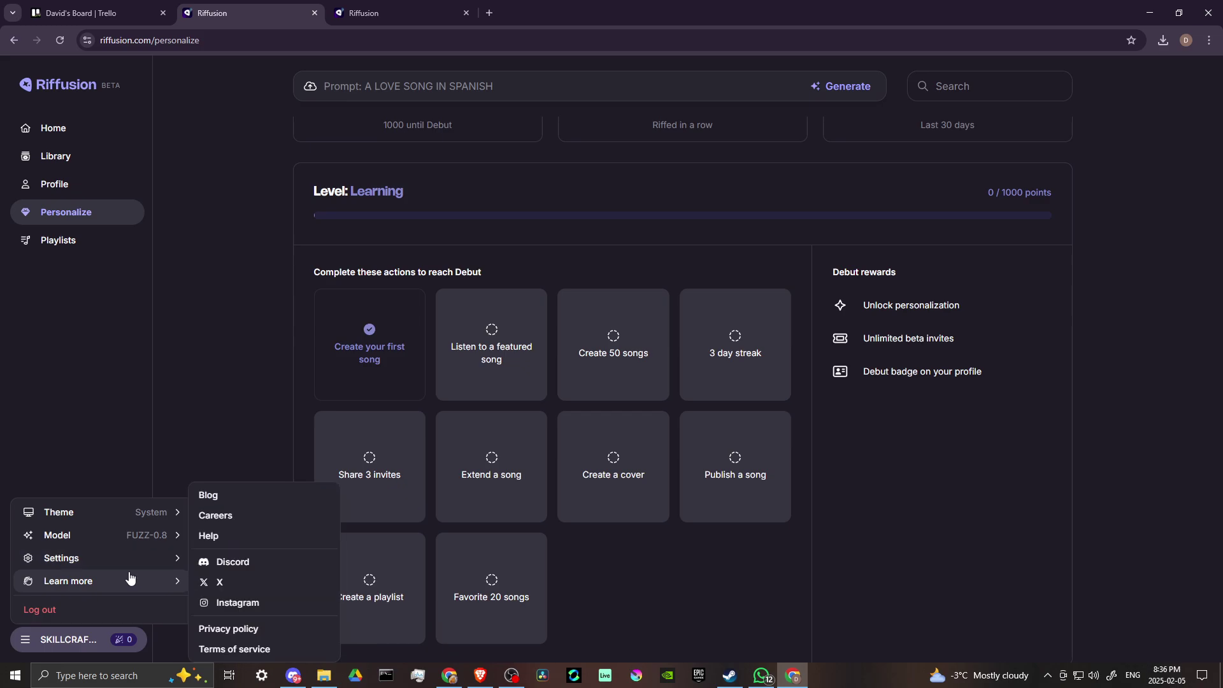
click(250, 387)
scroll(251, 309, up, 5)
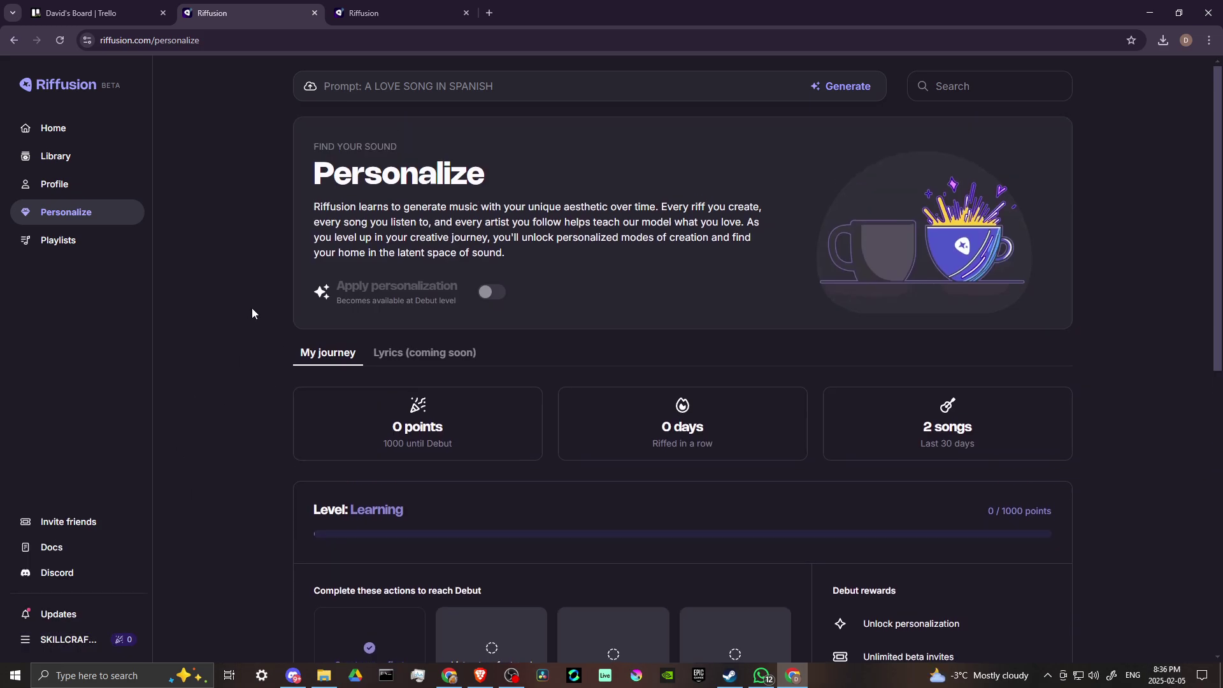
- Open the Library and scroll through the Cuando Bailas lyrics
click(56, 156)
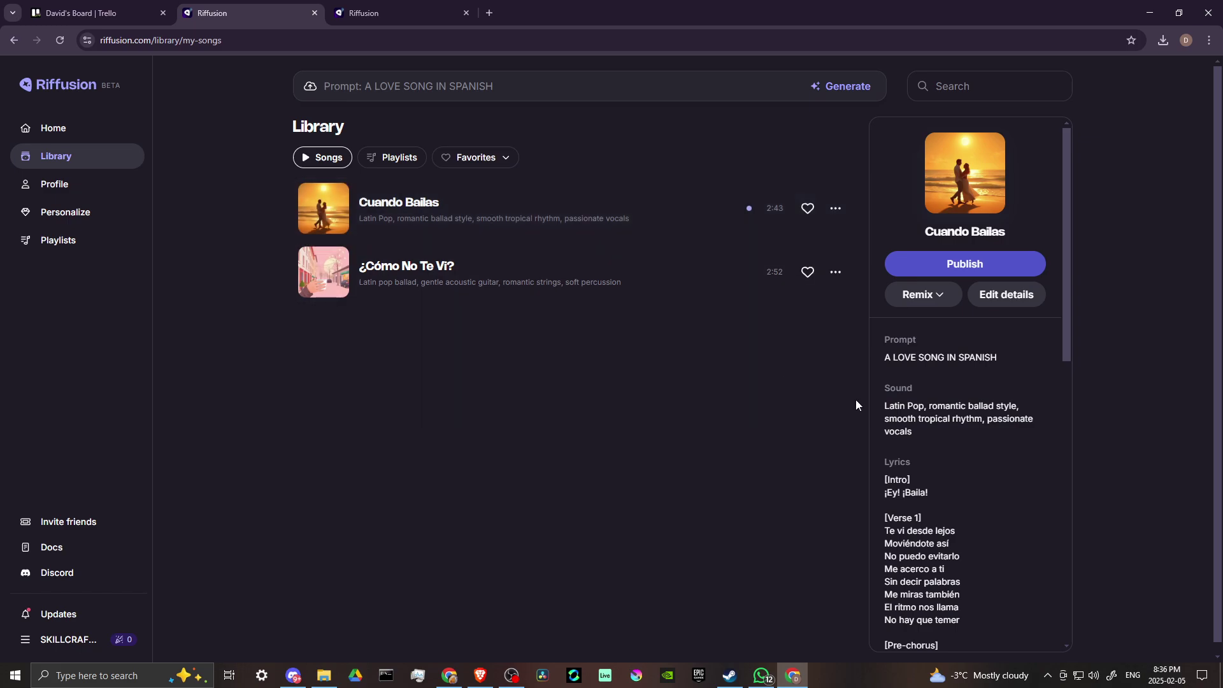
scroll(927, 418, down, 4)
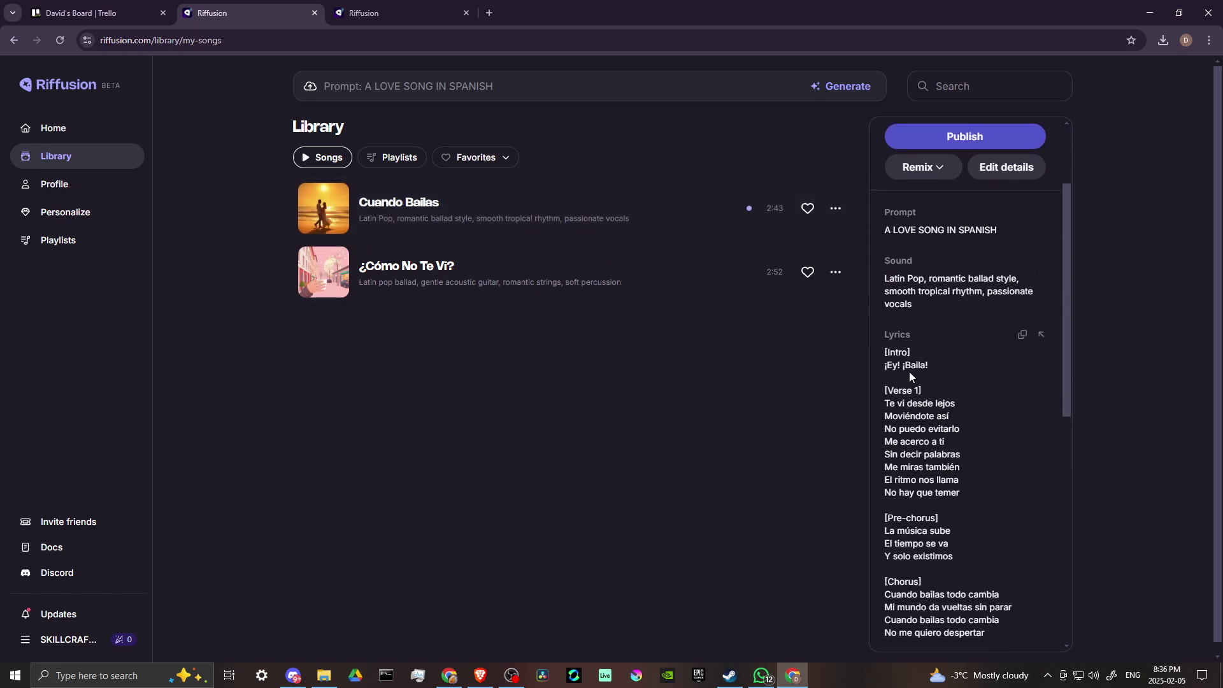
scroll(925, 437, down, 6)
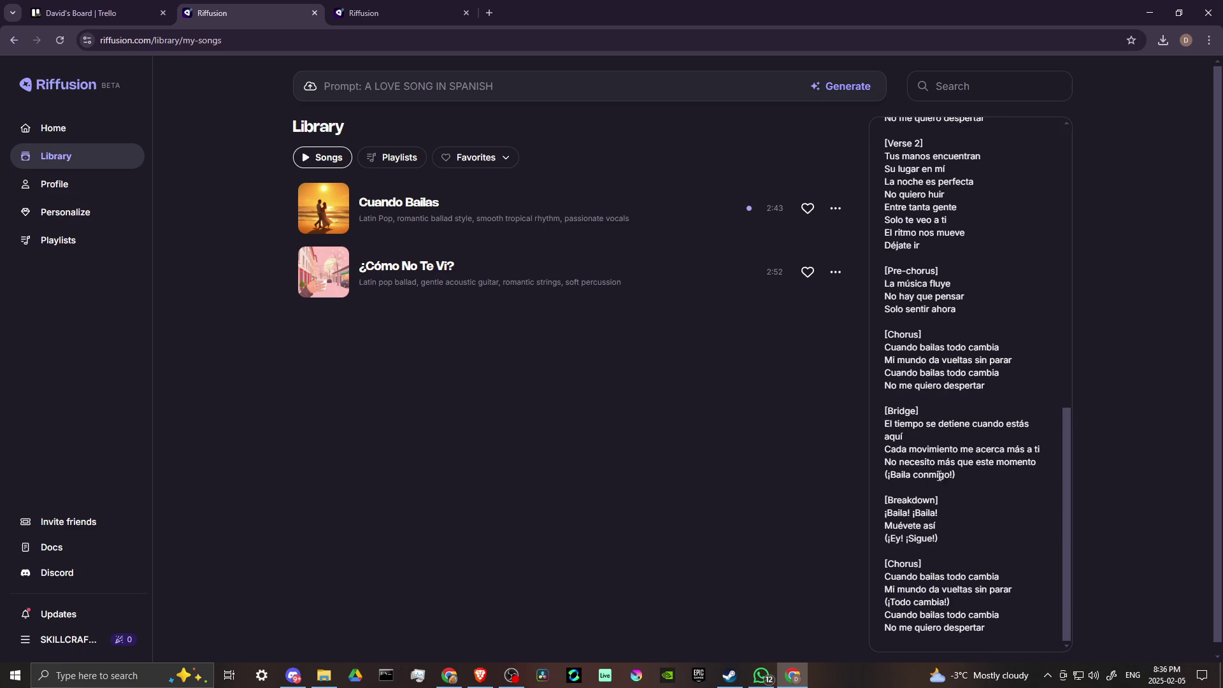
scroll(938, 476, up, 8)
scroll(939, 476, up, 3)
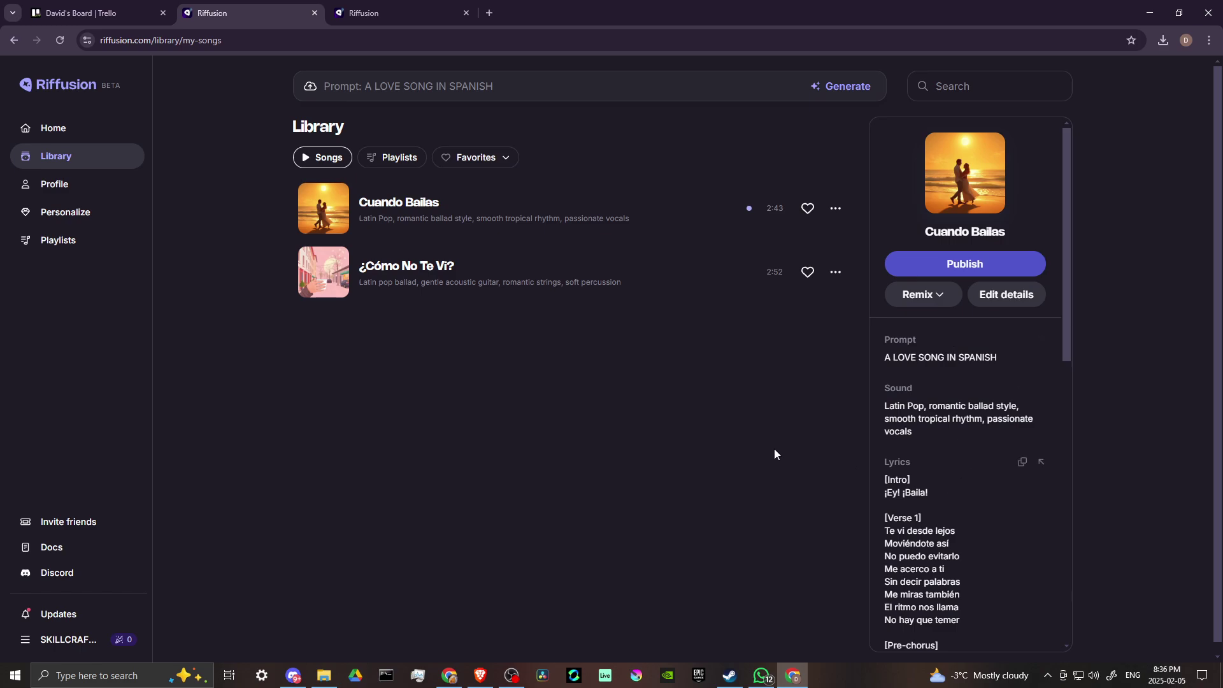
- Play Cuando Bailas, seek it to 2:38, then play ¿Cómo No Te Vi?
click(321, 209)
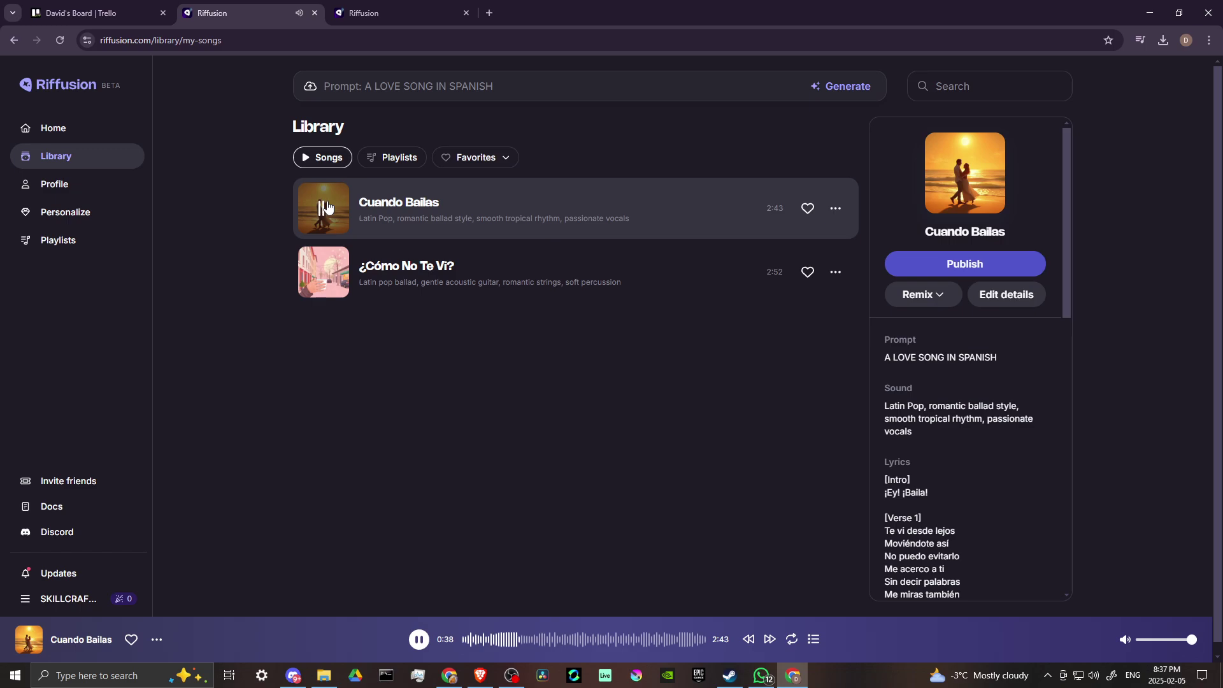
click(327, 207)
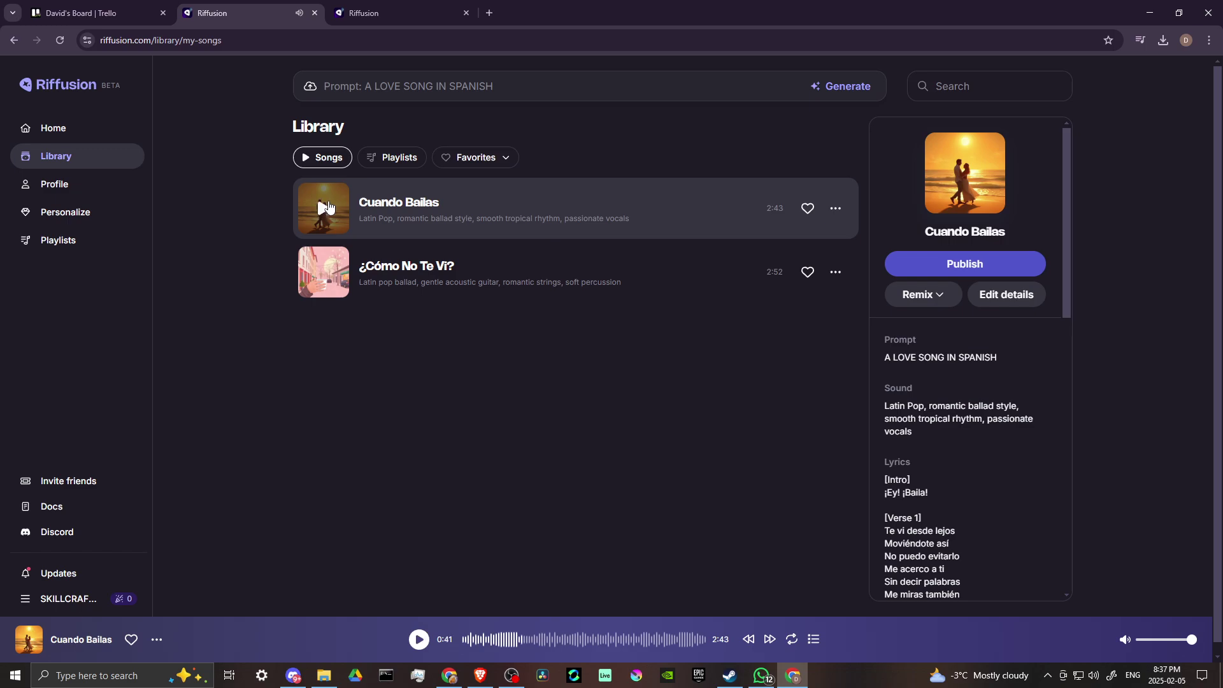
click(693, 647)
click(701, 644)
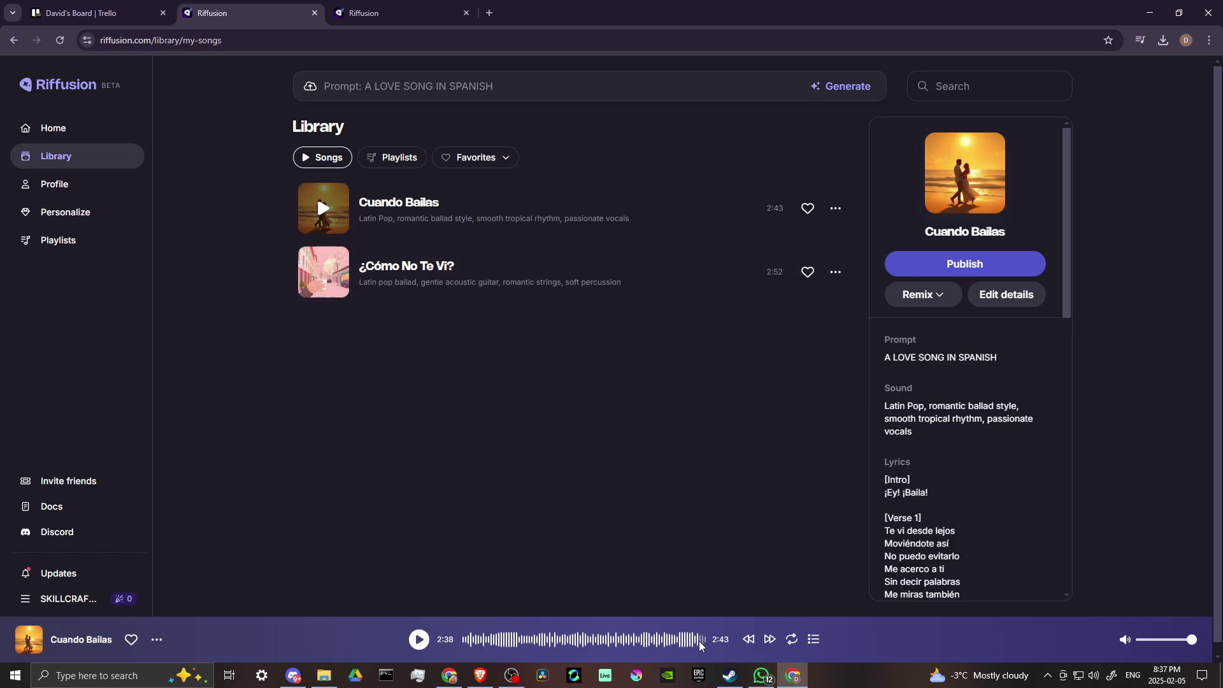
click(326, 207)
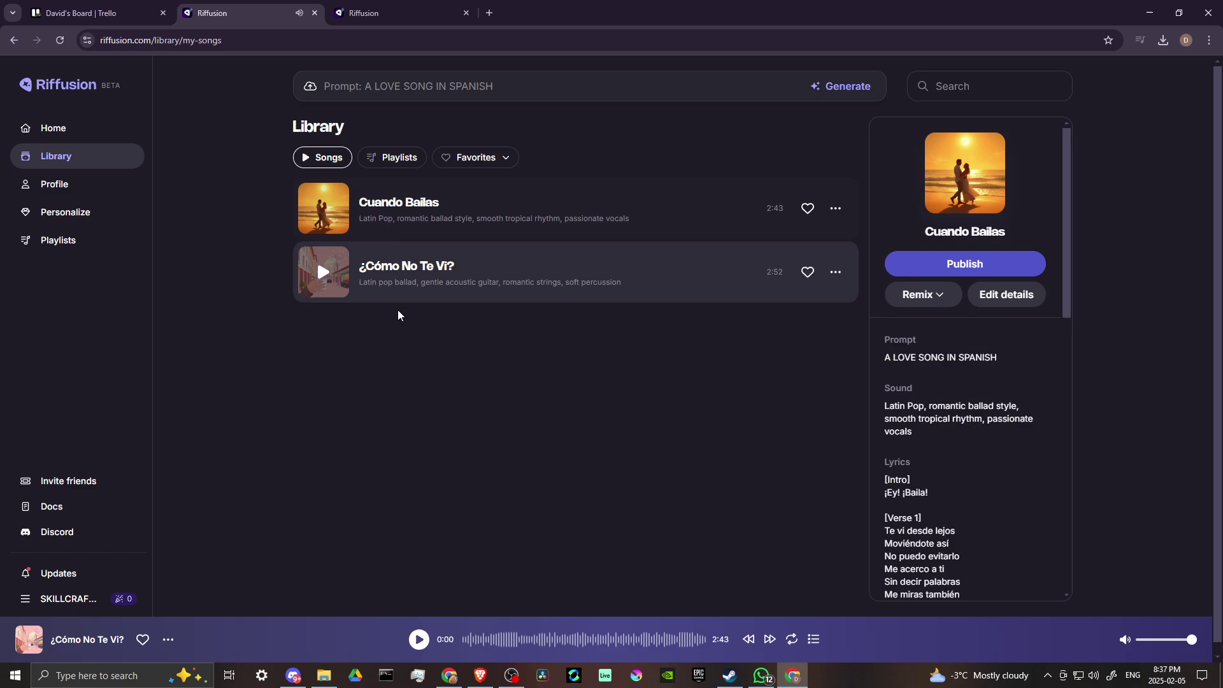
click(418, 640)
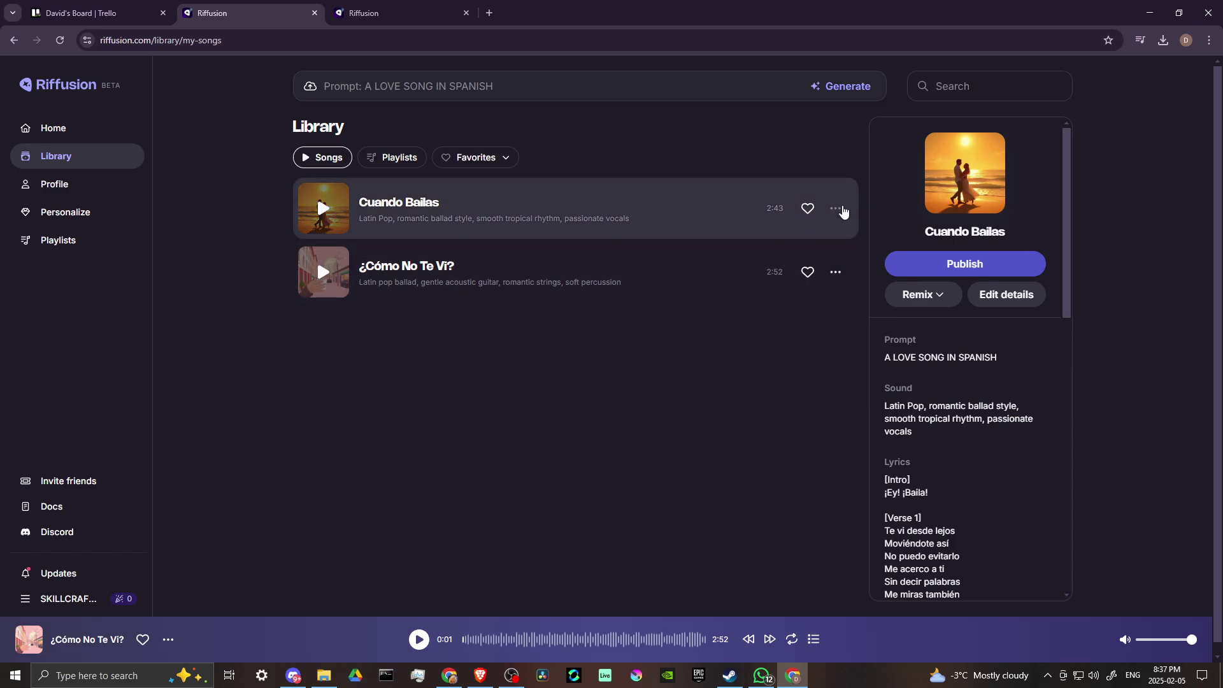
click(835, 208)
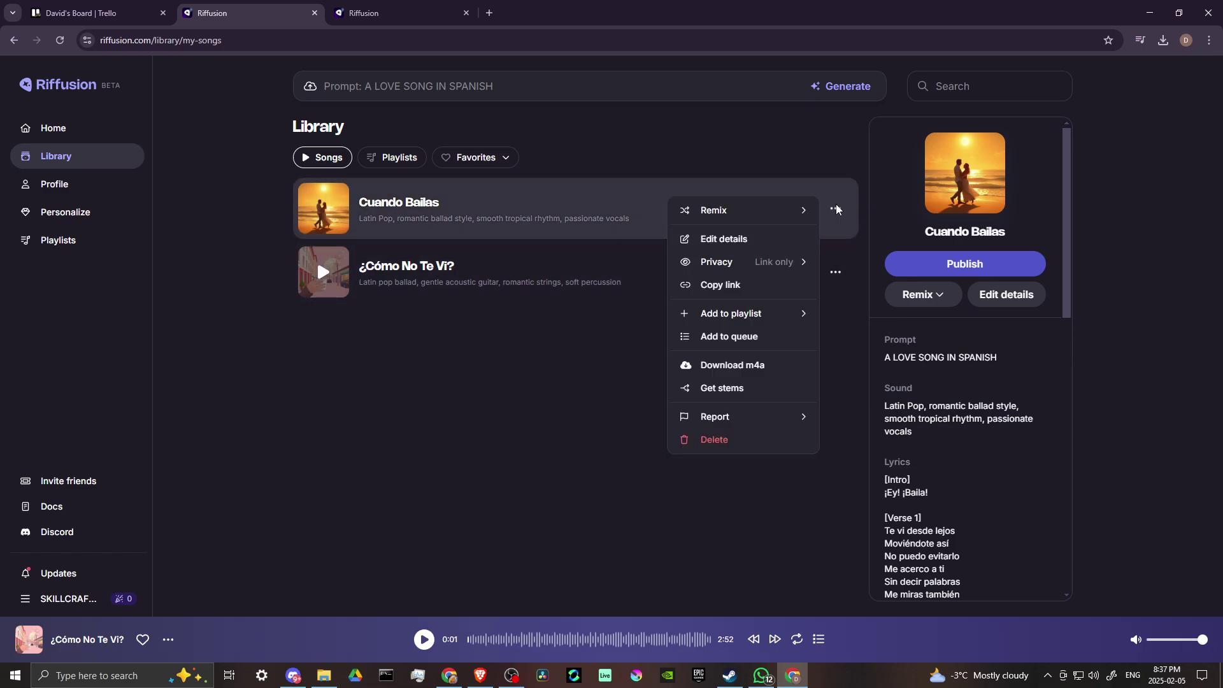
mouse_move(756, 214)
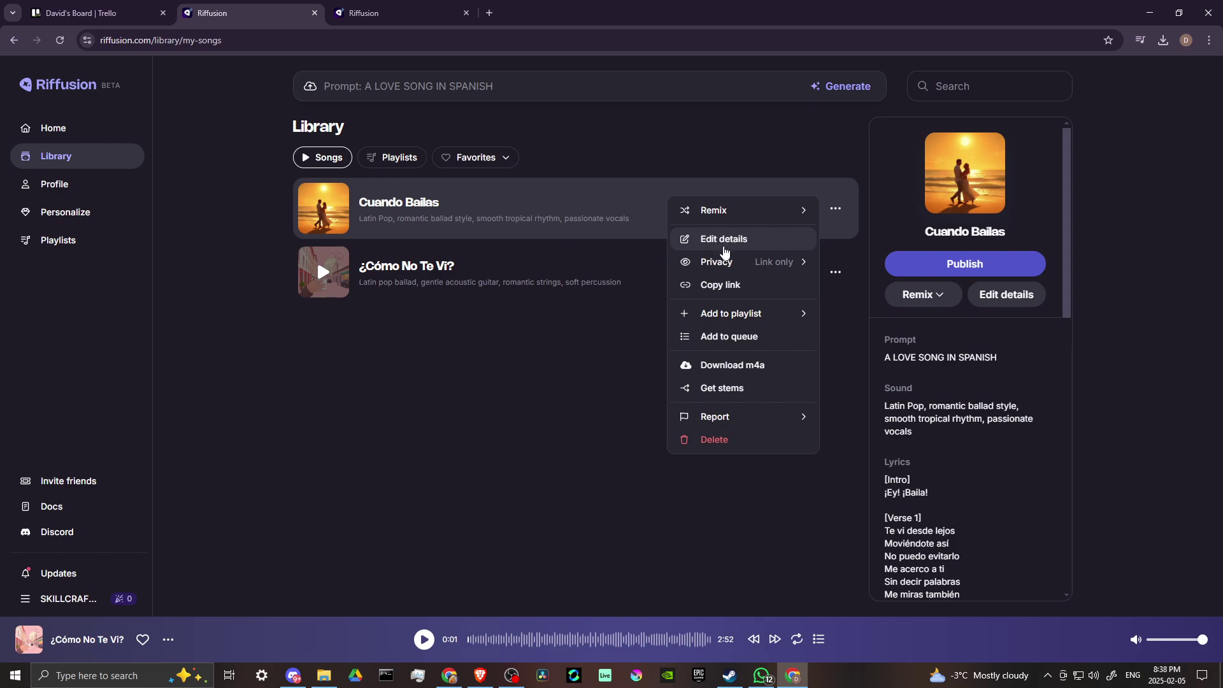
mouse_move(735, 274)
mouse_move(703, 323)
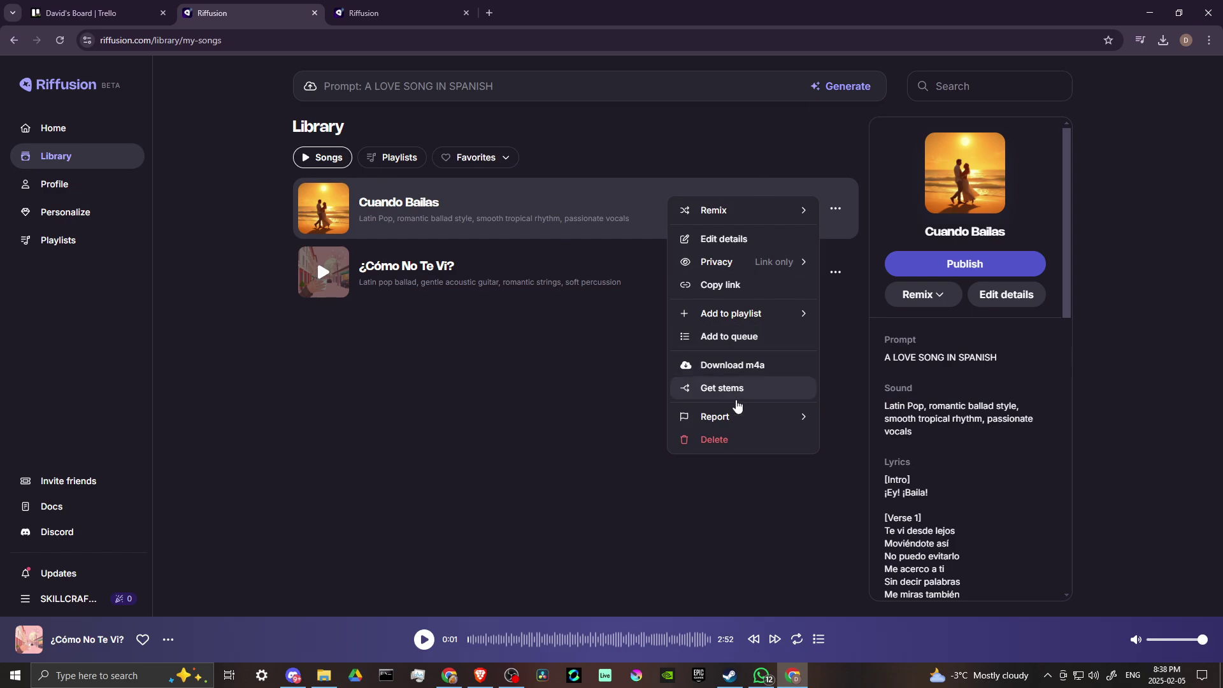
click(522, 368)
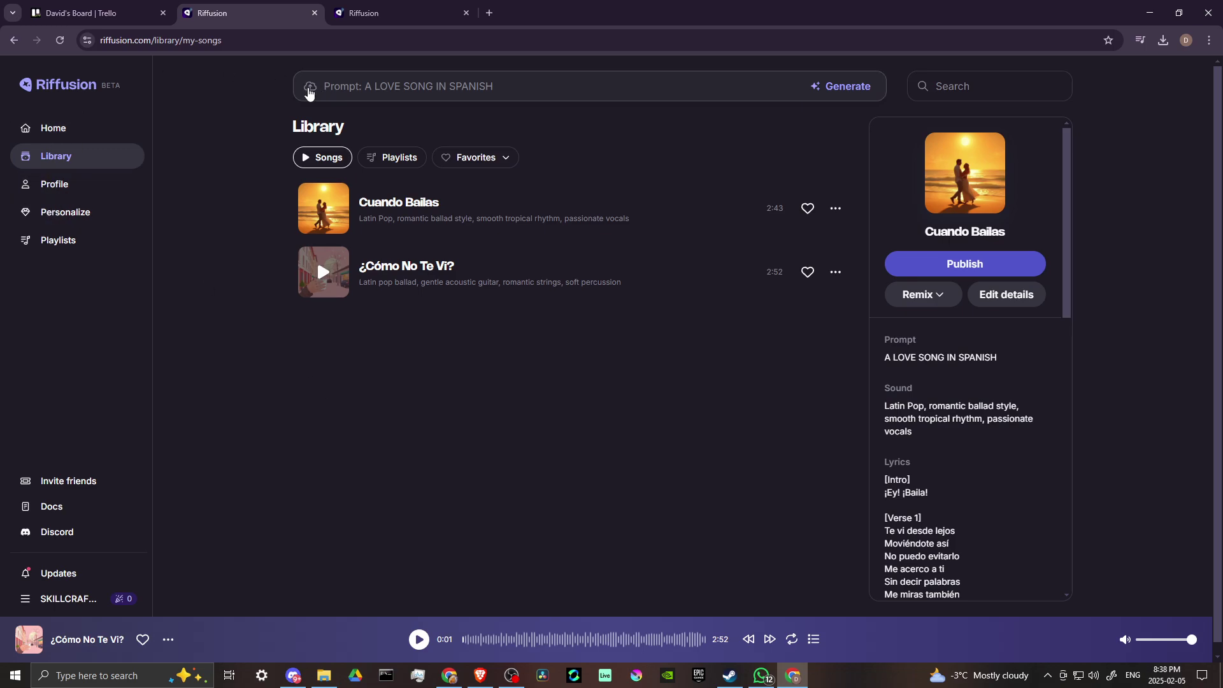
- Accept the audio-upload terms for making a cover
click(309, 86)
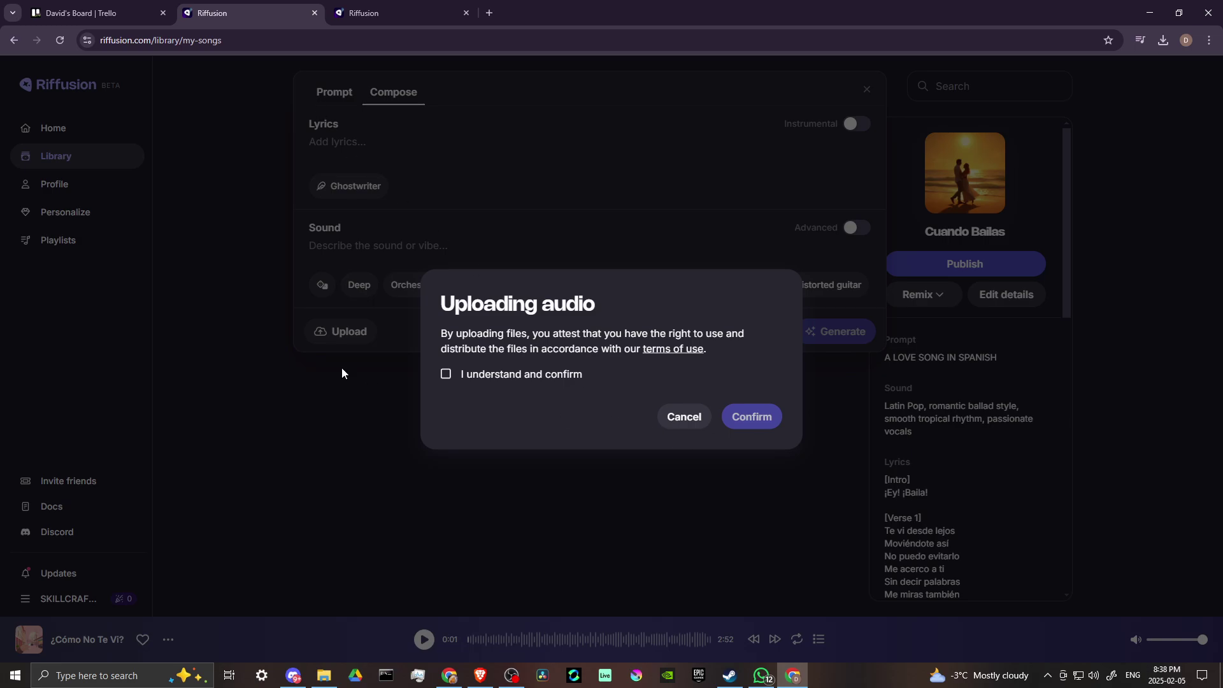
click(444, 375)
click(752, 419)
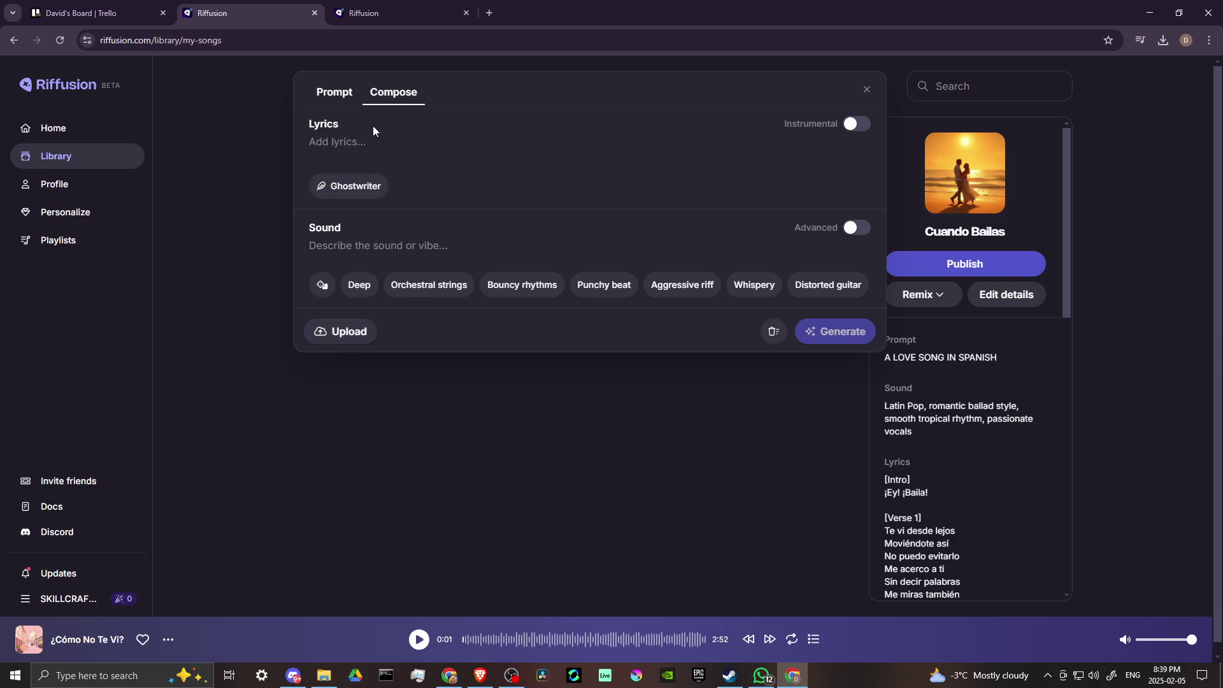
- Switch between Prompt and Compose views, toggling Instrumental on and back off
click(338, 94)
click(406, 94)
click(855, 124)
click(855, 124)
- Ask Ghostwriter to 'WRITE ME A SHORT COMMERCIAL ABOUT SOAP'
click(354, 191)
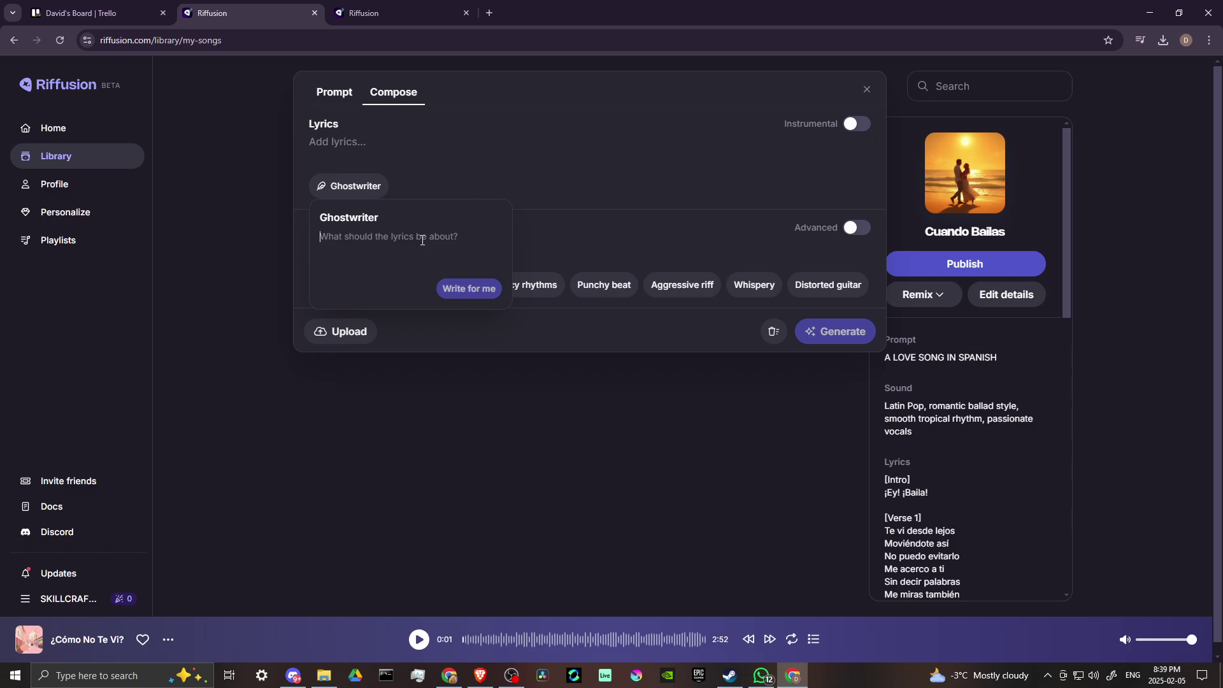
text(WRITE ME )
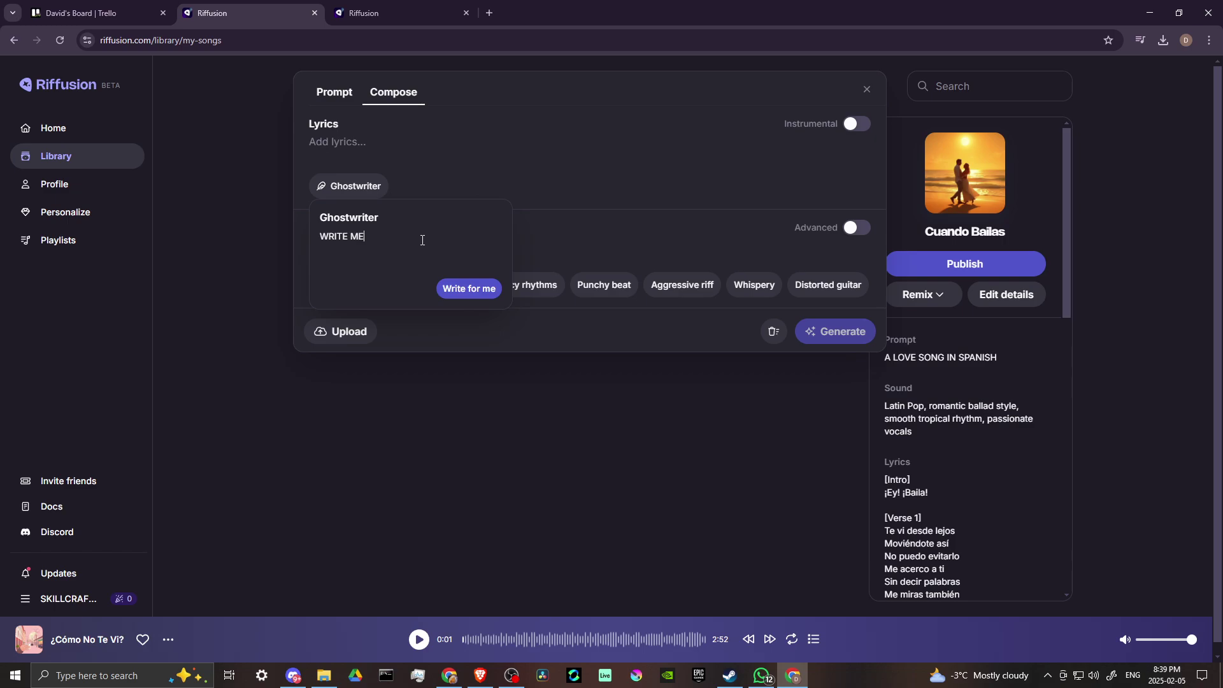
text(A SHORT COMMERCIAL ABOUT SOAP)
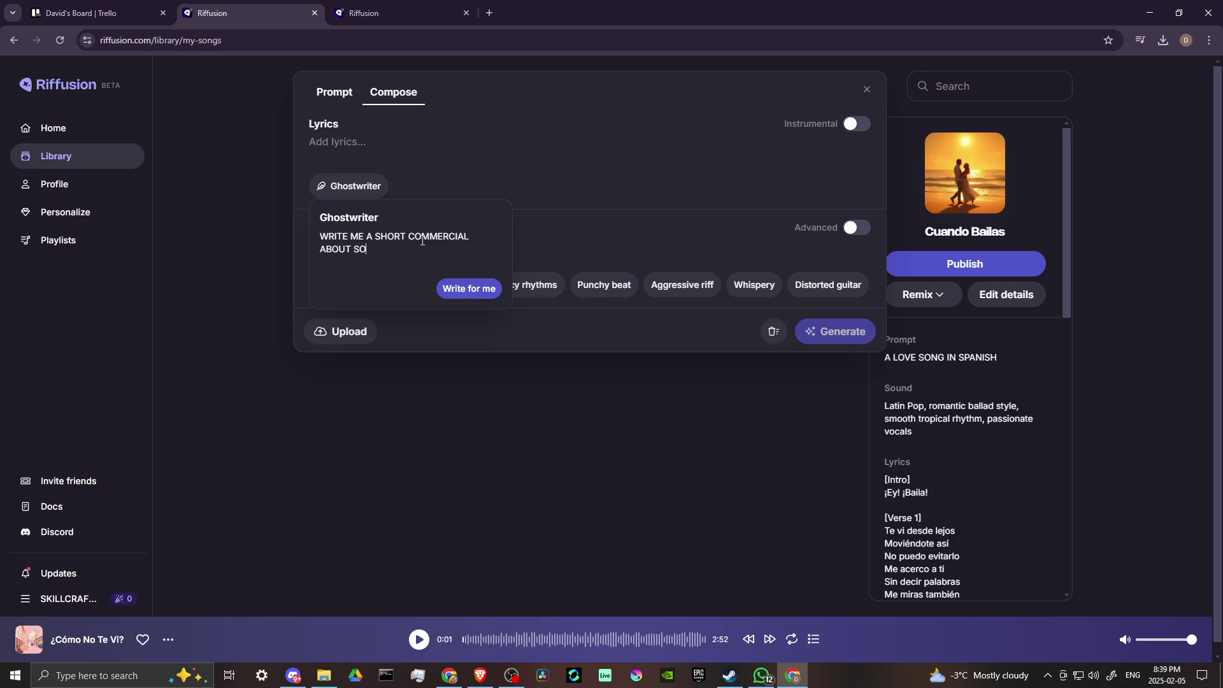
click(468, 289)
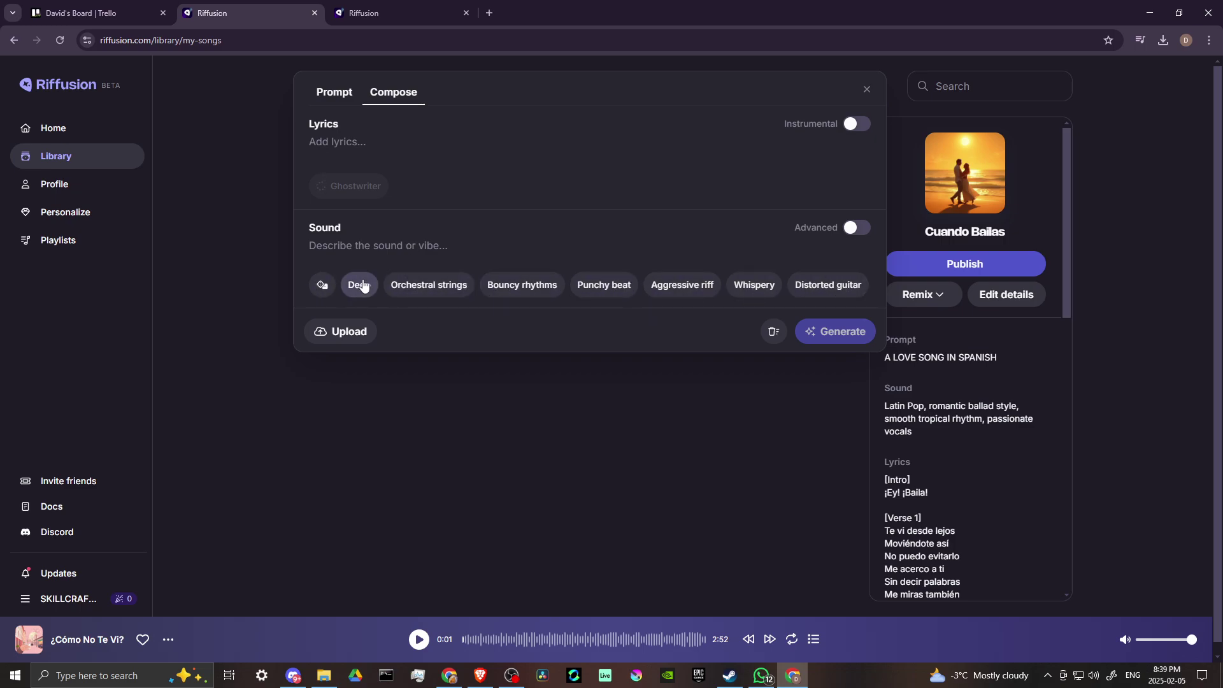
- Insert a random sound description and scroll the SoapMaster Plus lyrics to the top
click(321, 286)
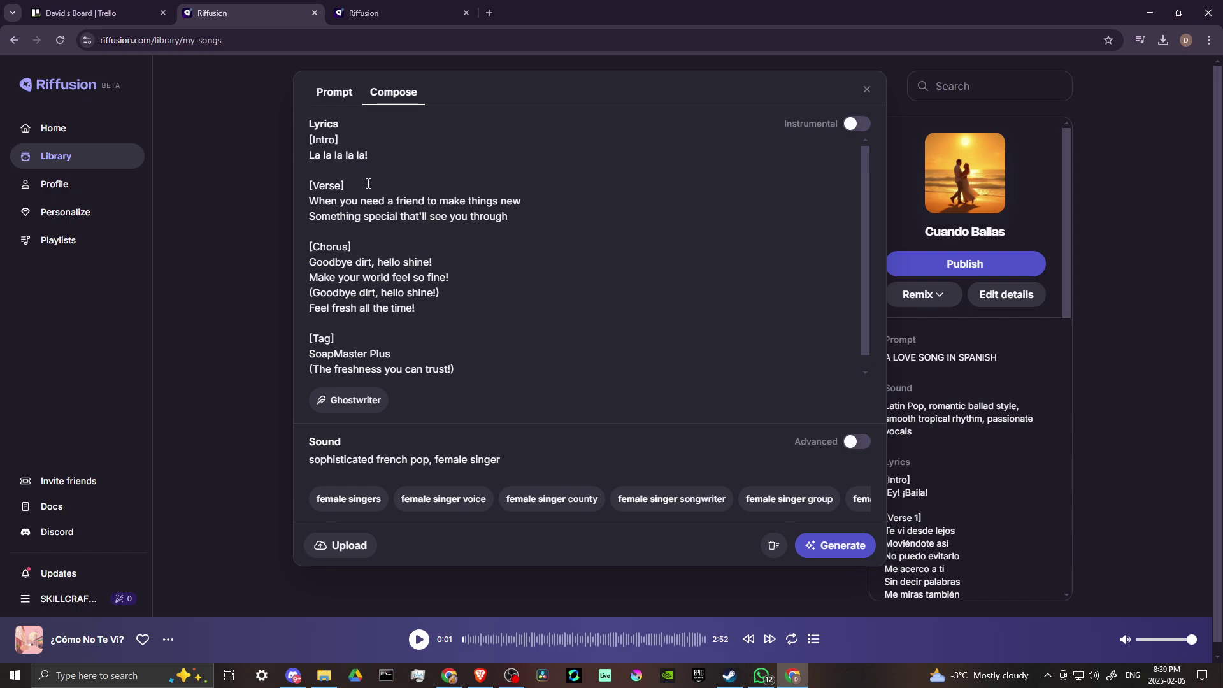
scroll(382, 293, up, 1)
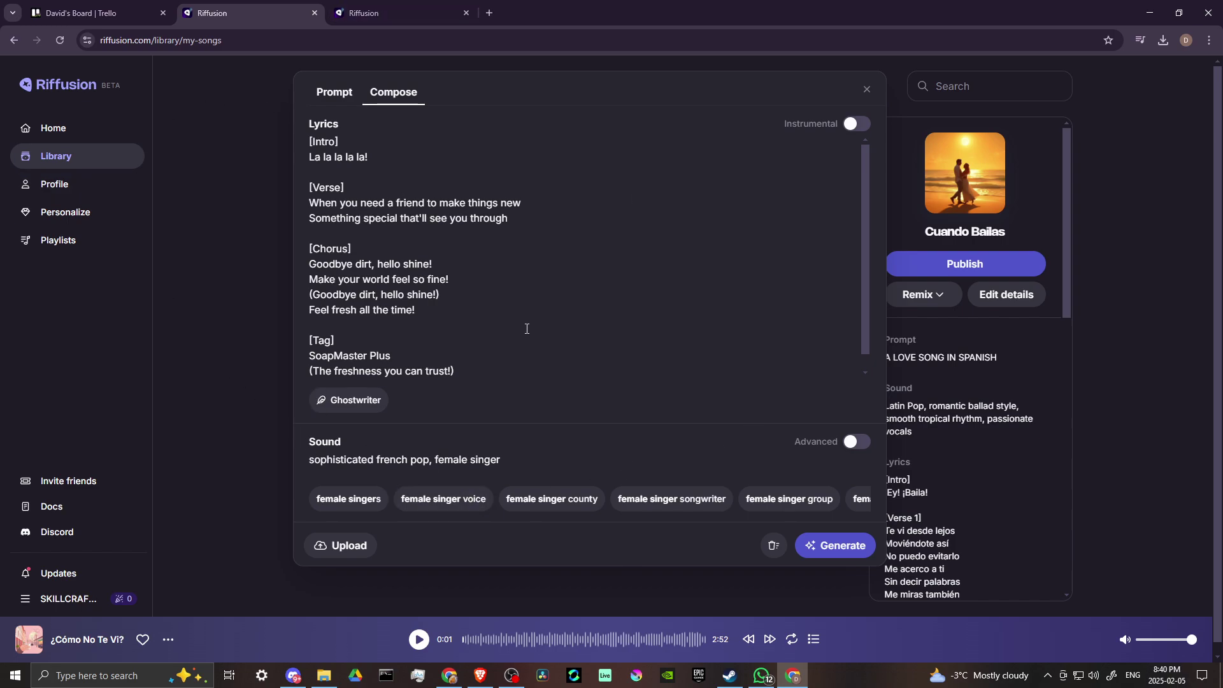
- Switch Sound to Advanced mode and add a second sound layer
click(856, 443)
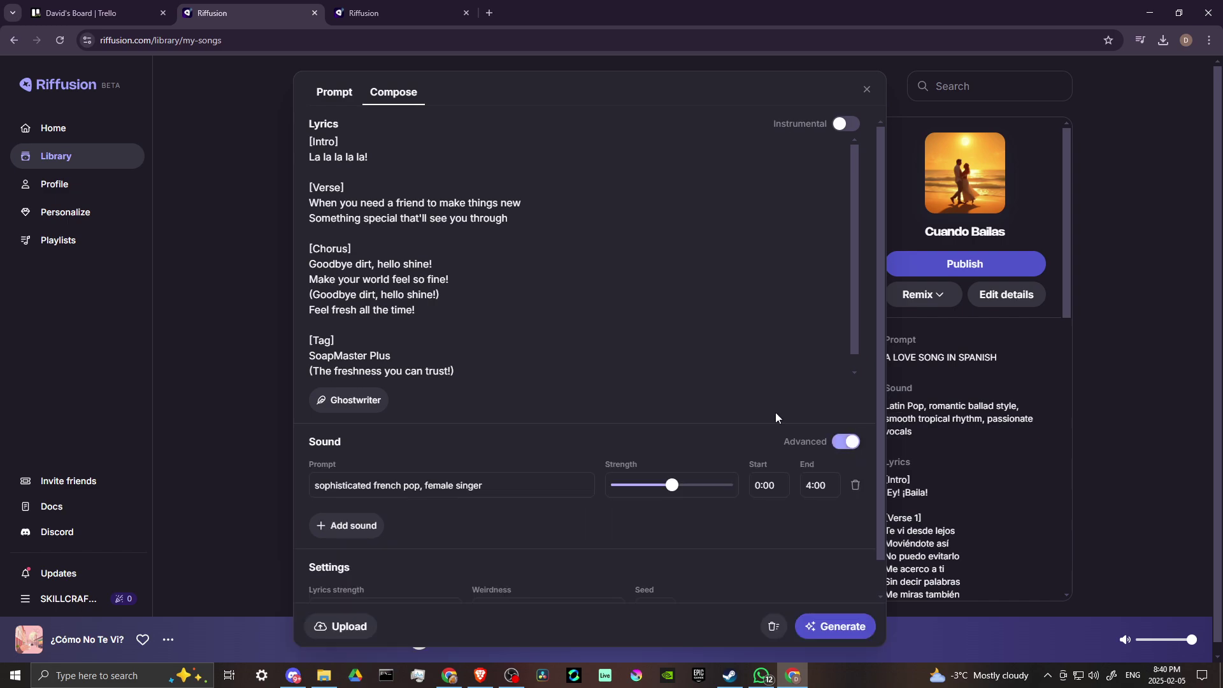
scroll(567, 471, down, 1)
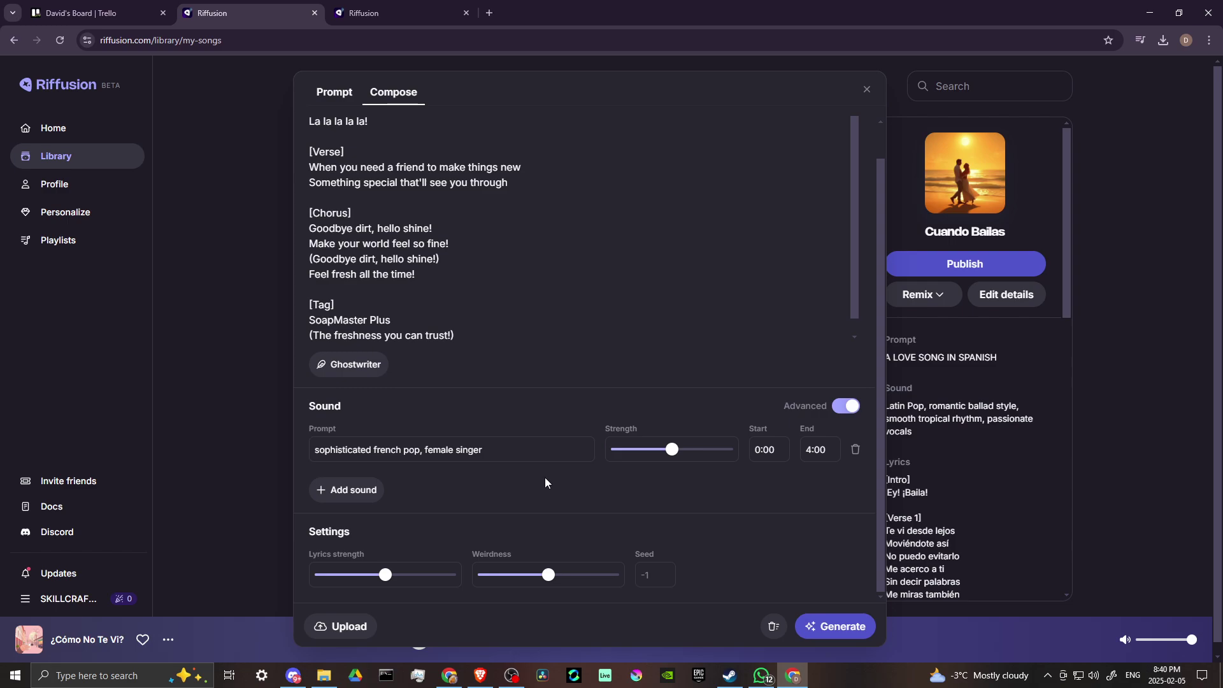
click(337, 489)
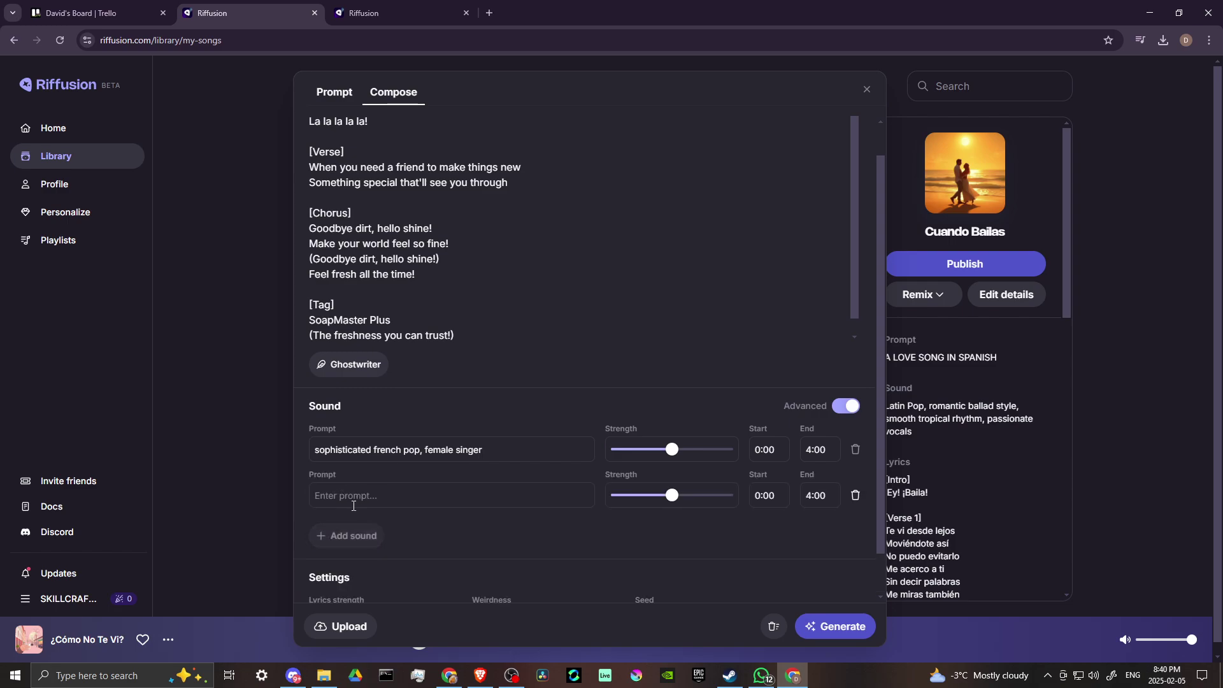
click(360, 498)
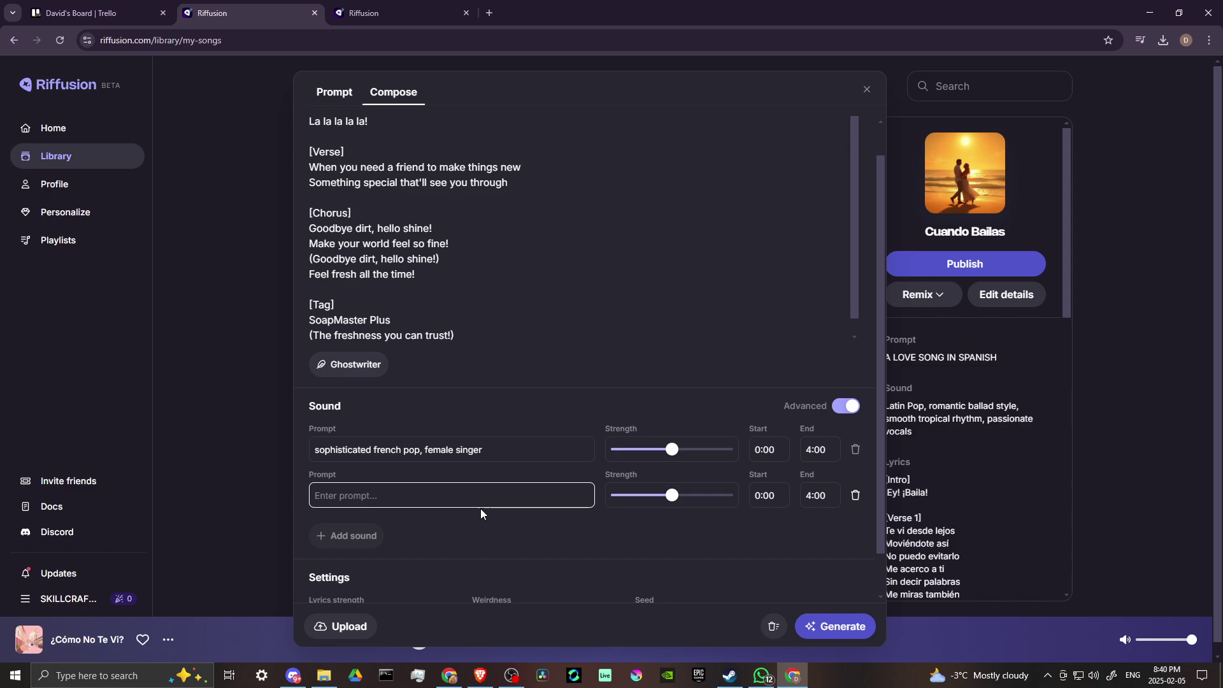
scroll(415, 538, down, 1)
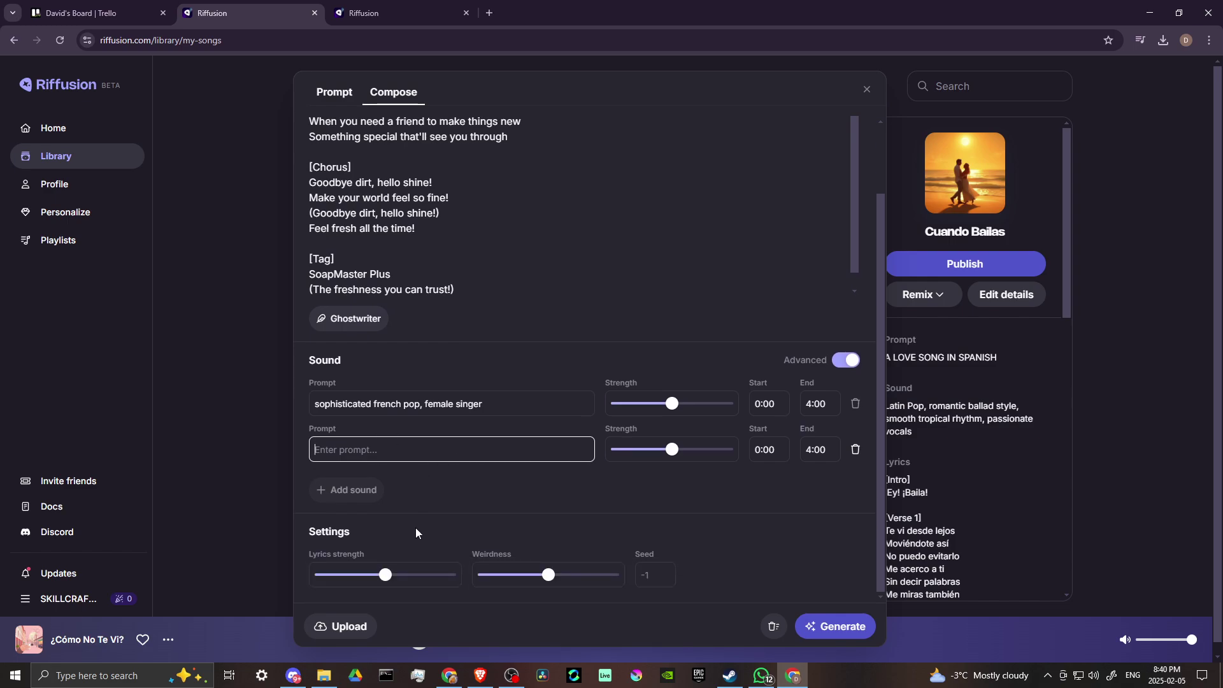
click(336, 490)
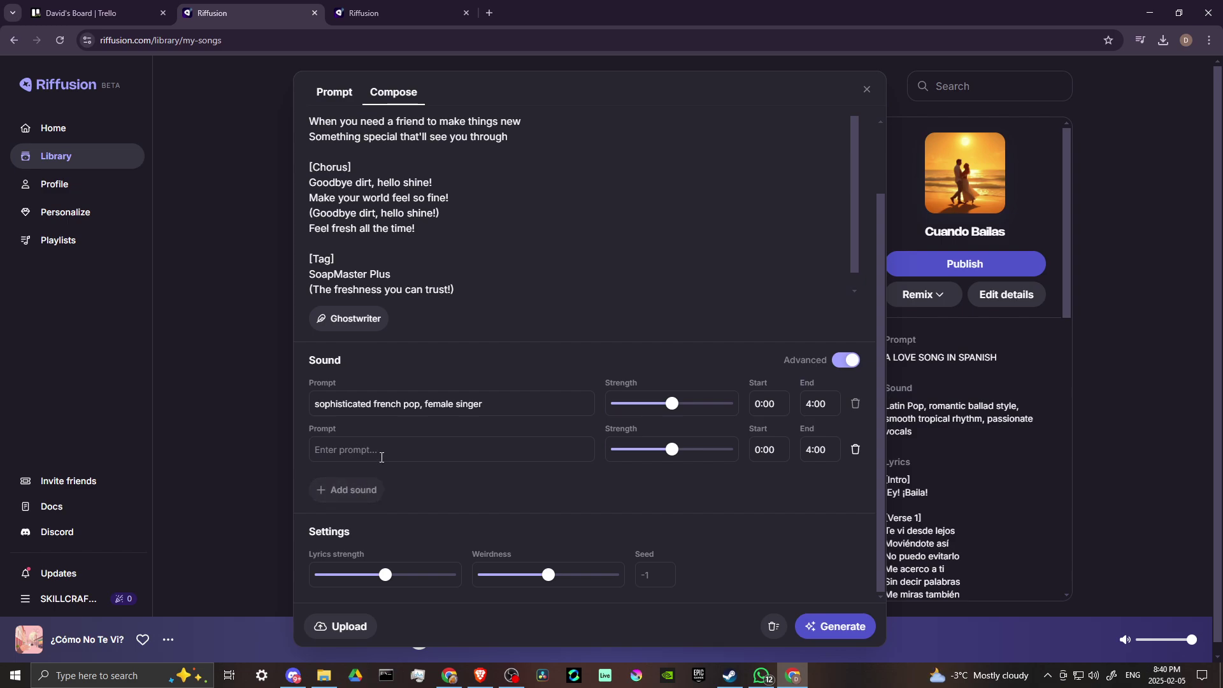
- Enter VIOLIN as the prompt for the second sound layer
click(382, 456)
text(VIO)
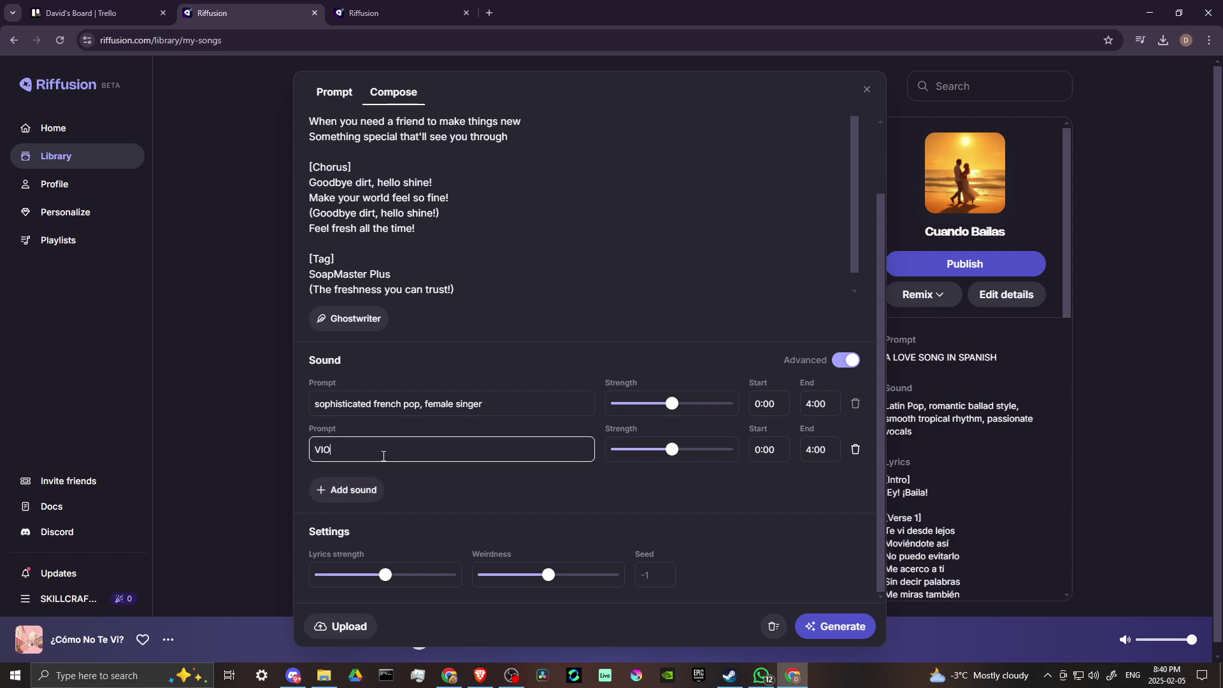
text(LIN)
scroll(479, 460, up, 1)
scroll(479, 460, down, 1)
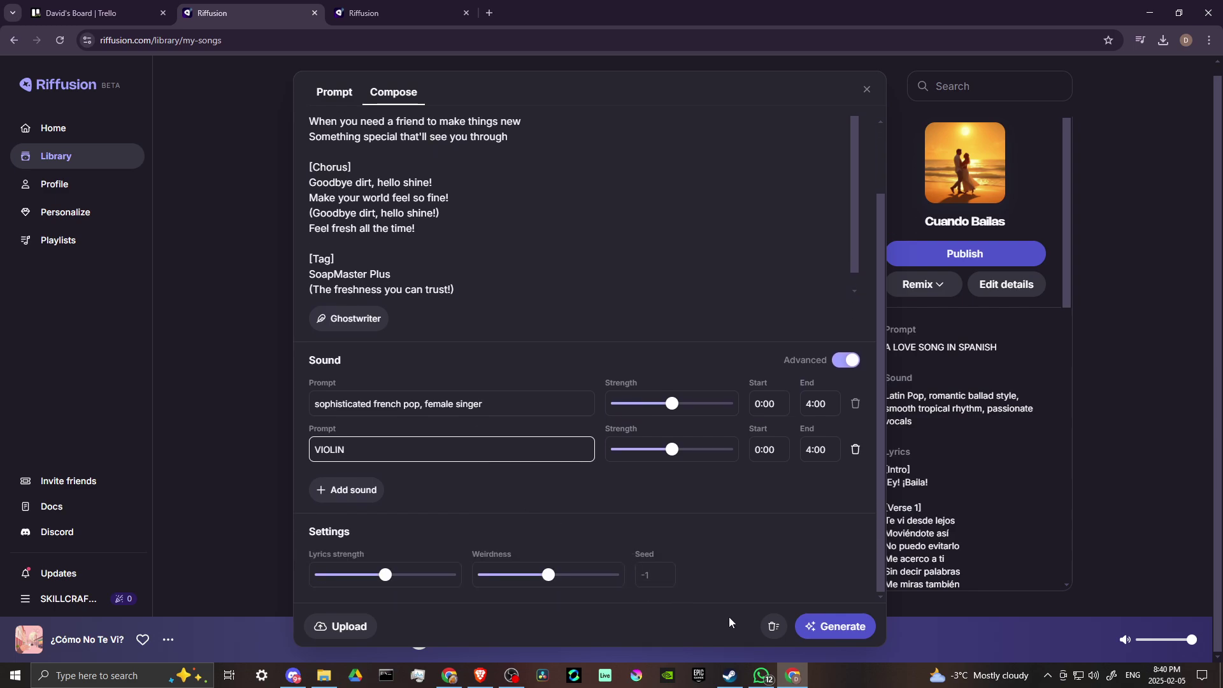
click(342, 626)
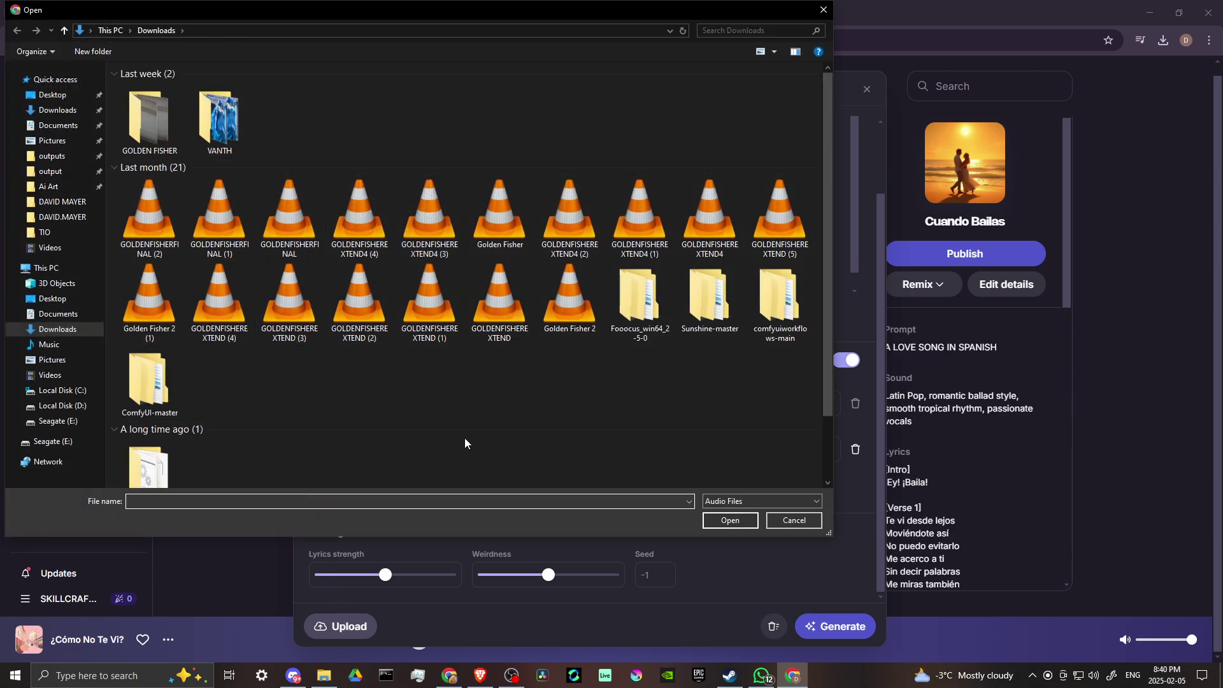
click(778, 518)
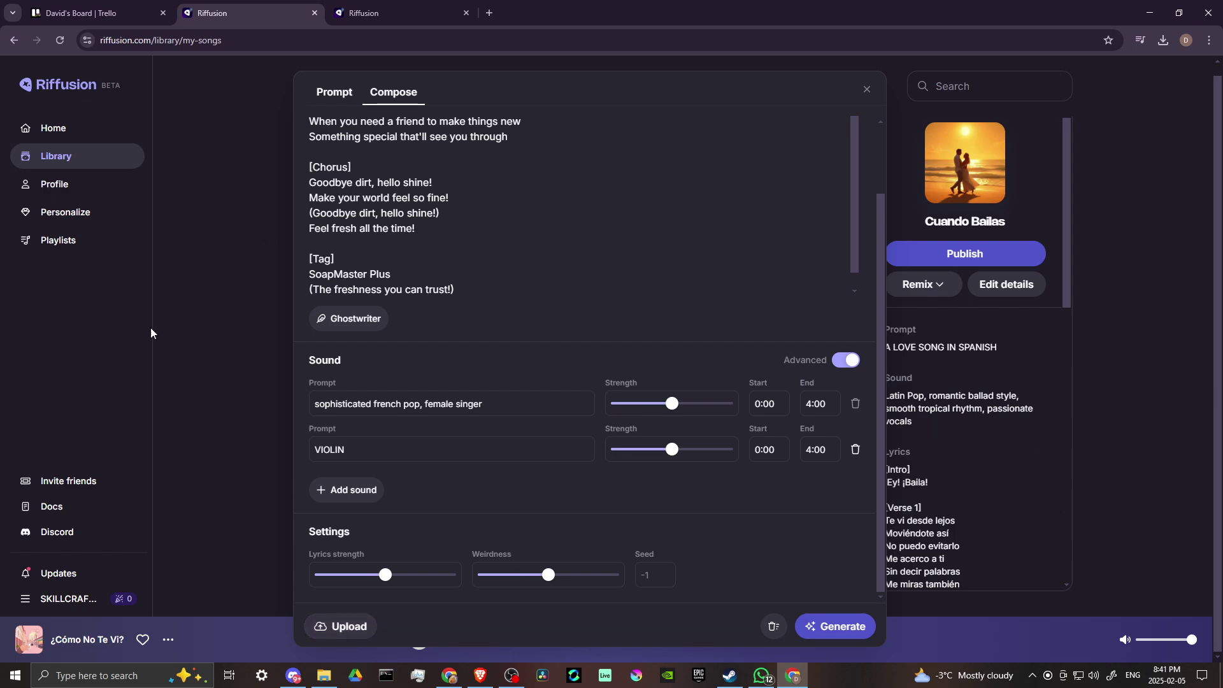
- Upload the full-length WhatsApp Audio mp3 from Music > TIO as the cover source
click(348, 630)
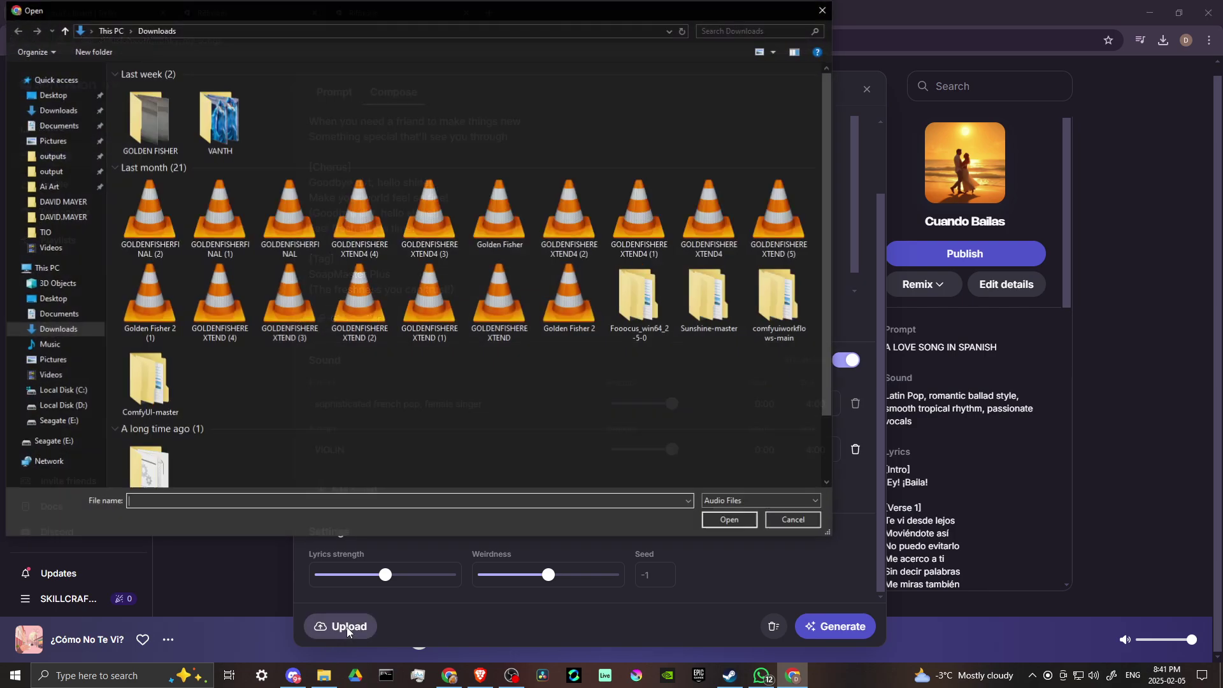
click(49, 346)
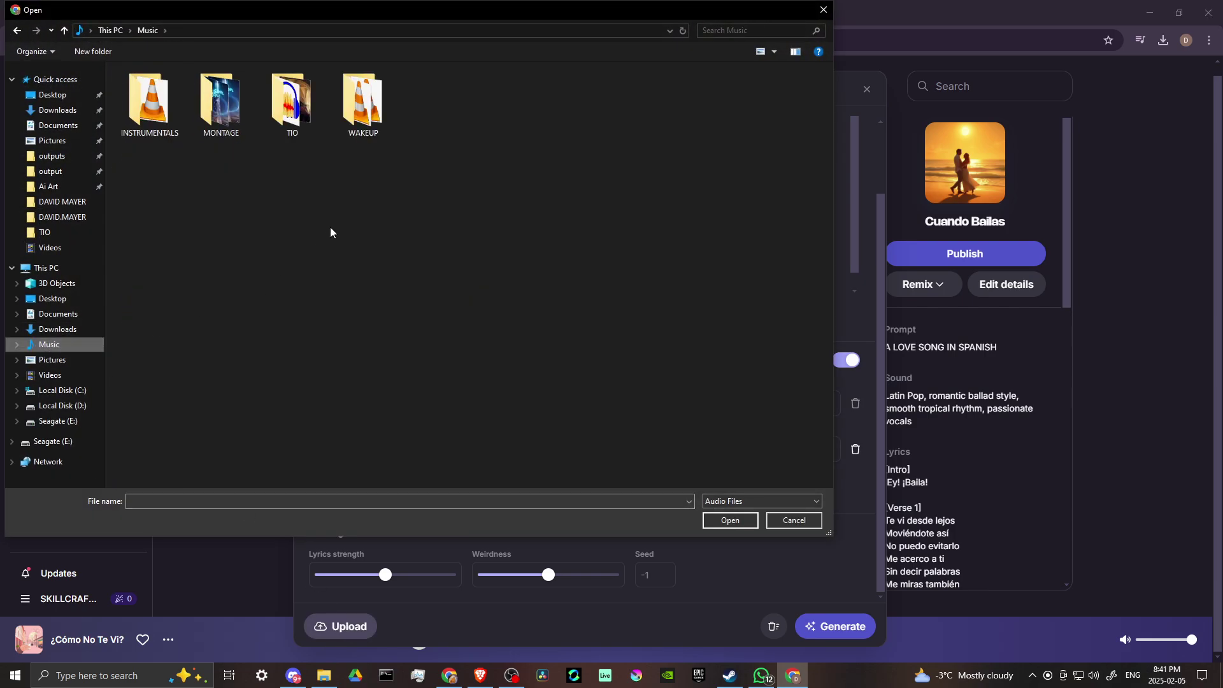
double_click(282, 96)
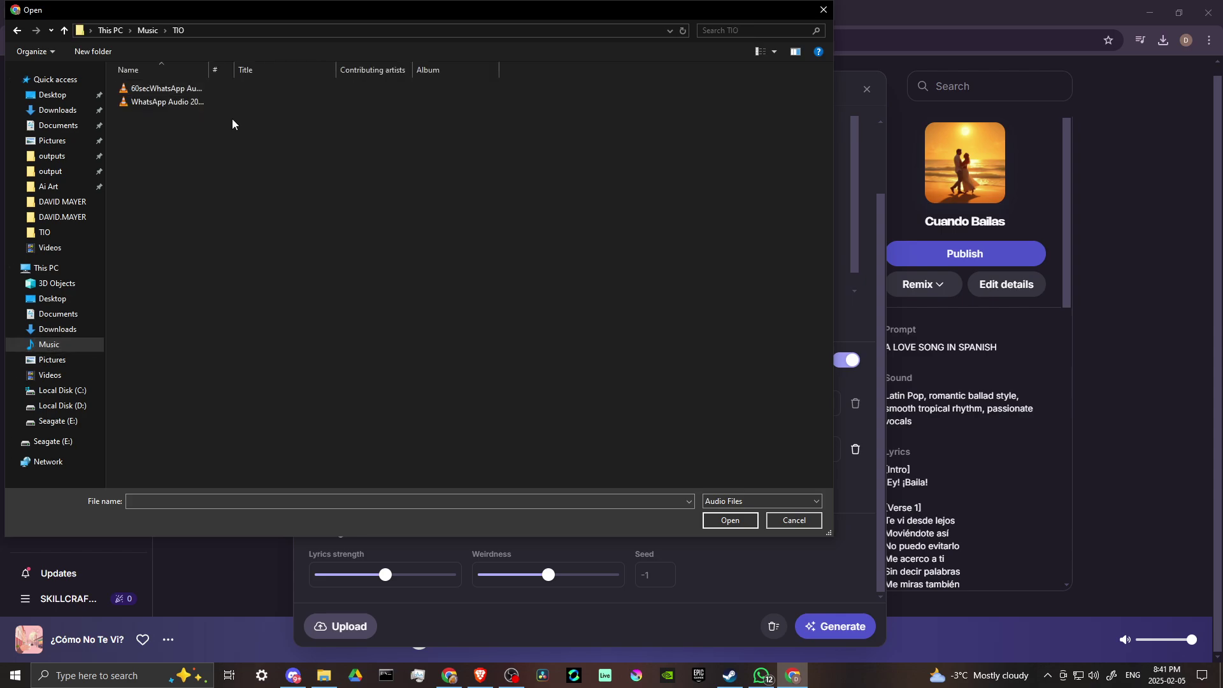
double_click(156, 102)
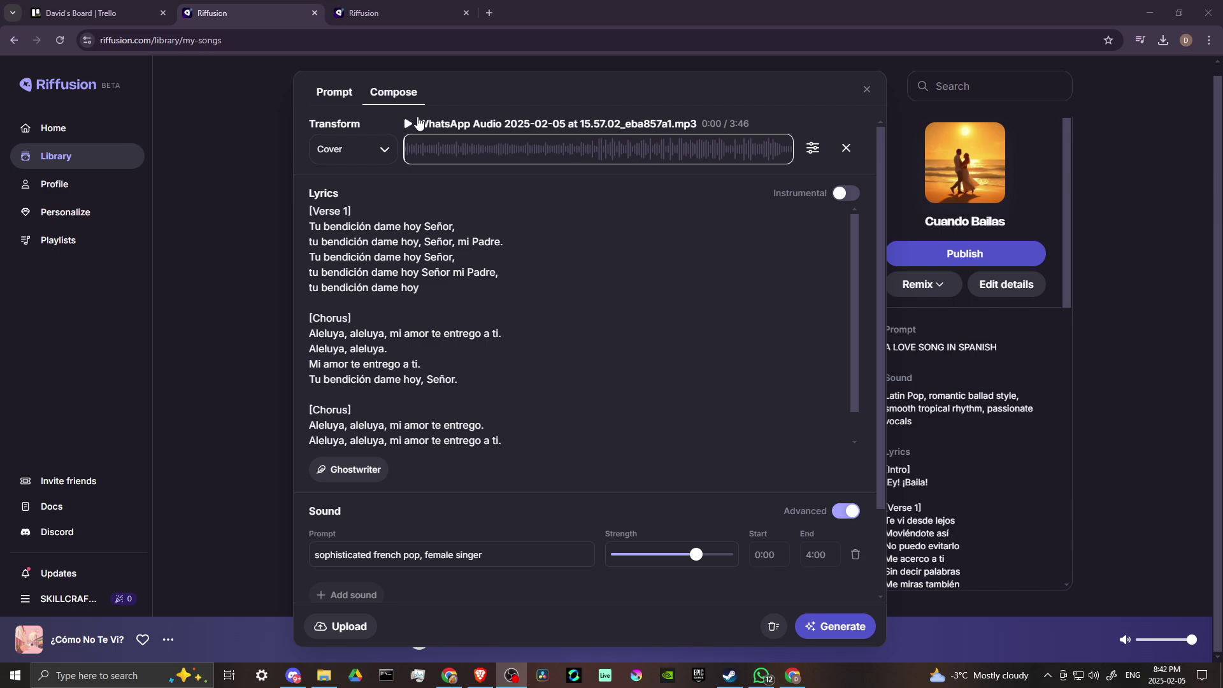
click(385, 154)
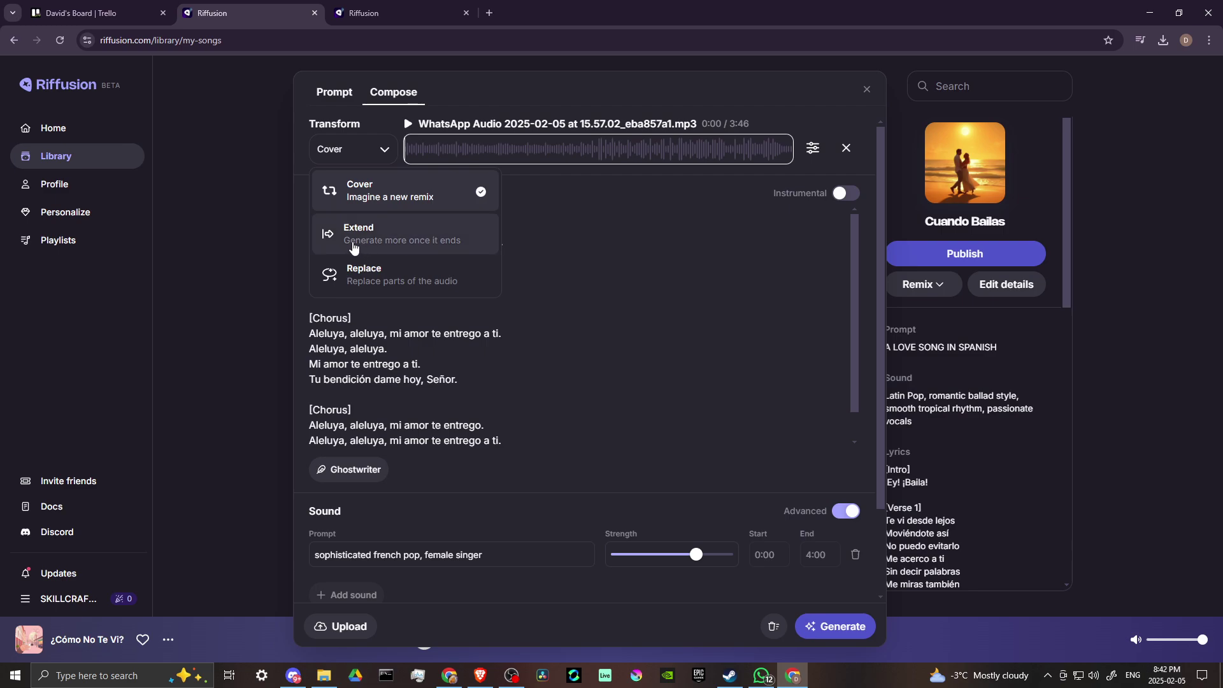
click(612, 250)
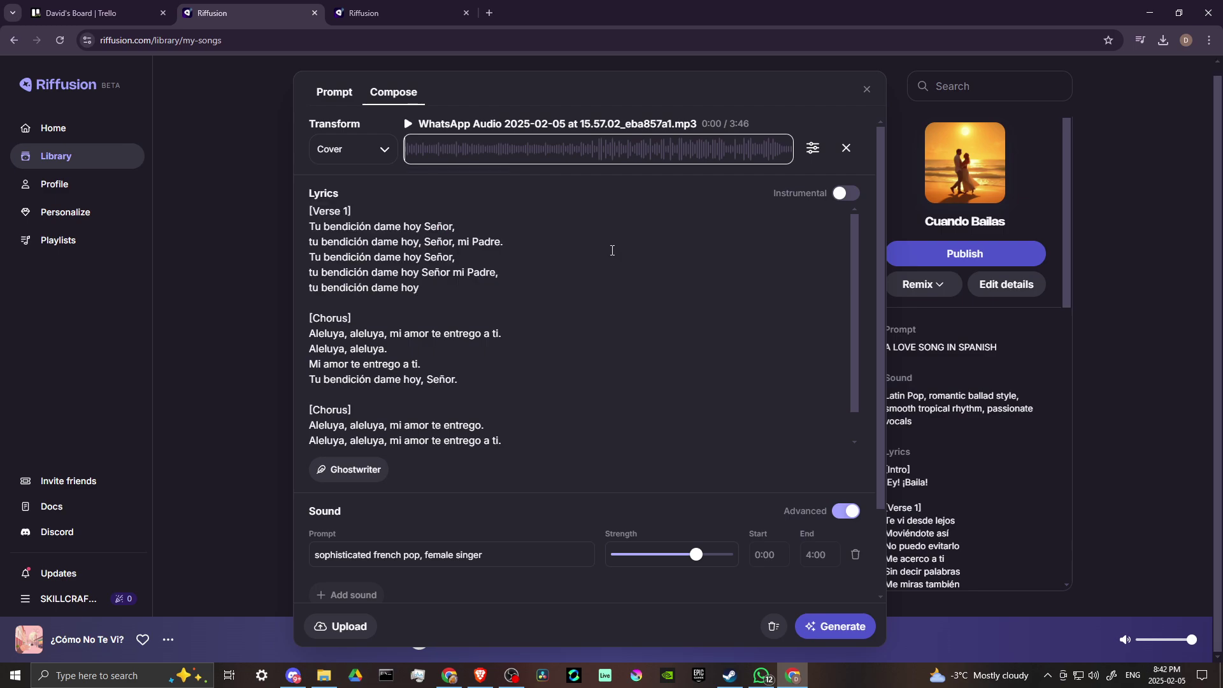
scroll(375, 261, down, 1)
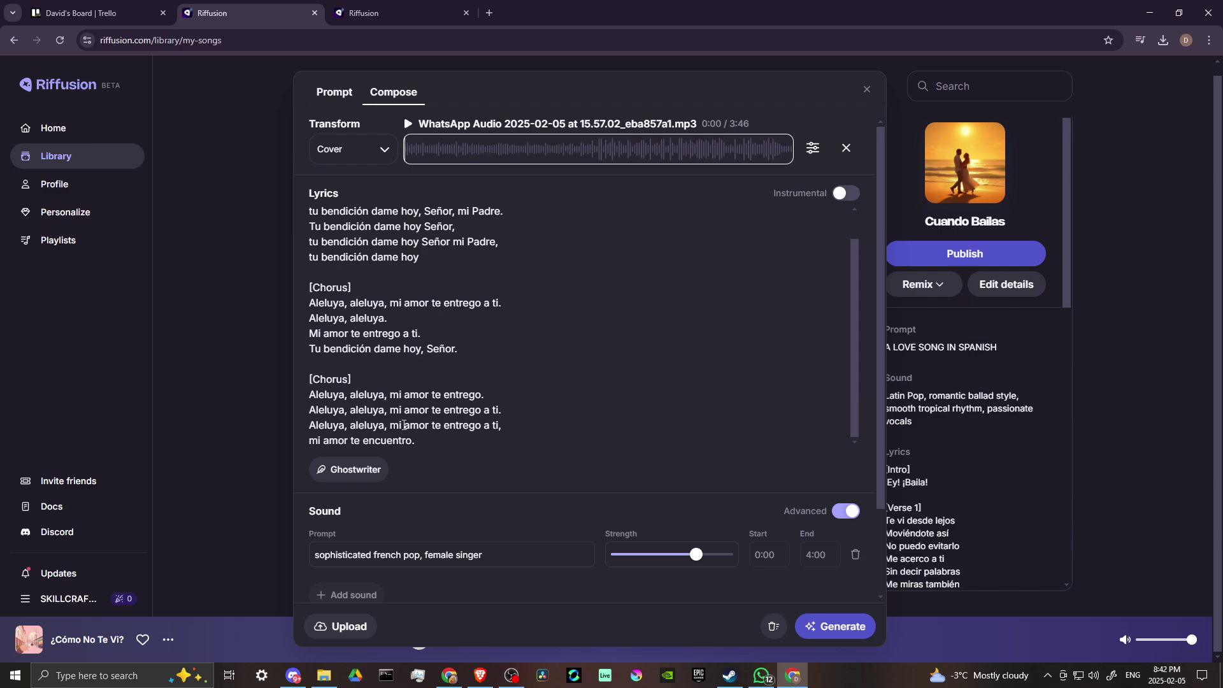
scroll(404, 424, up, 1)
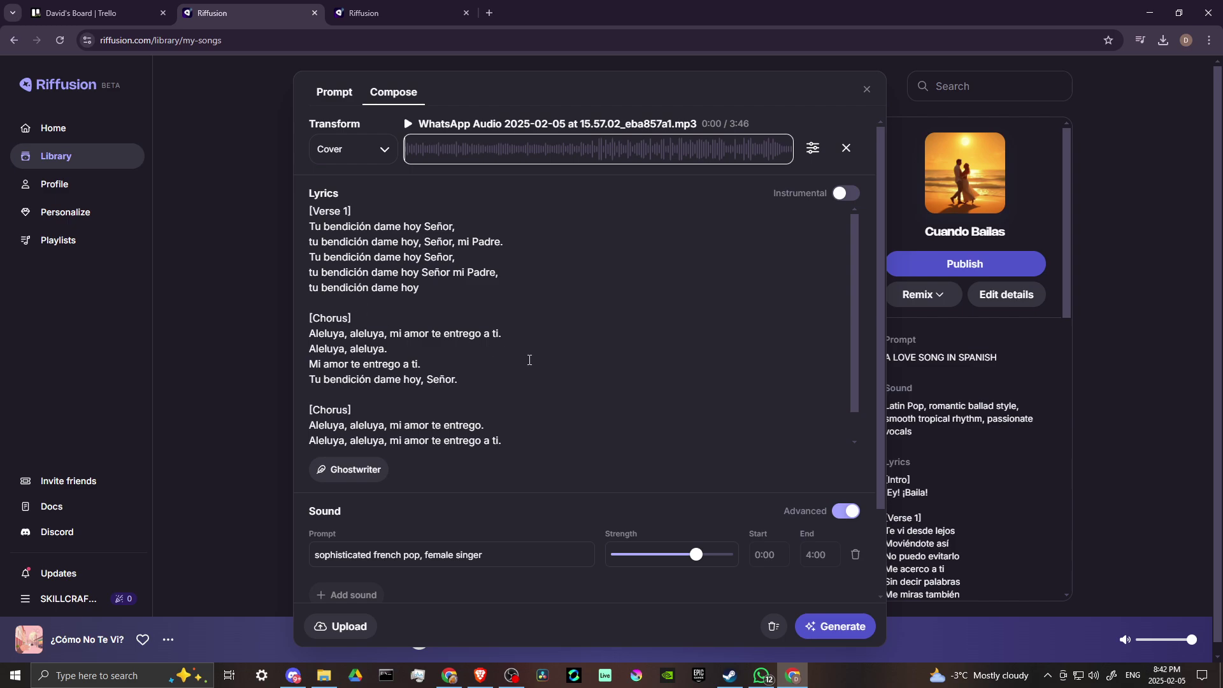
scroll(587, 410, down, 1)
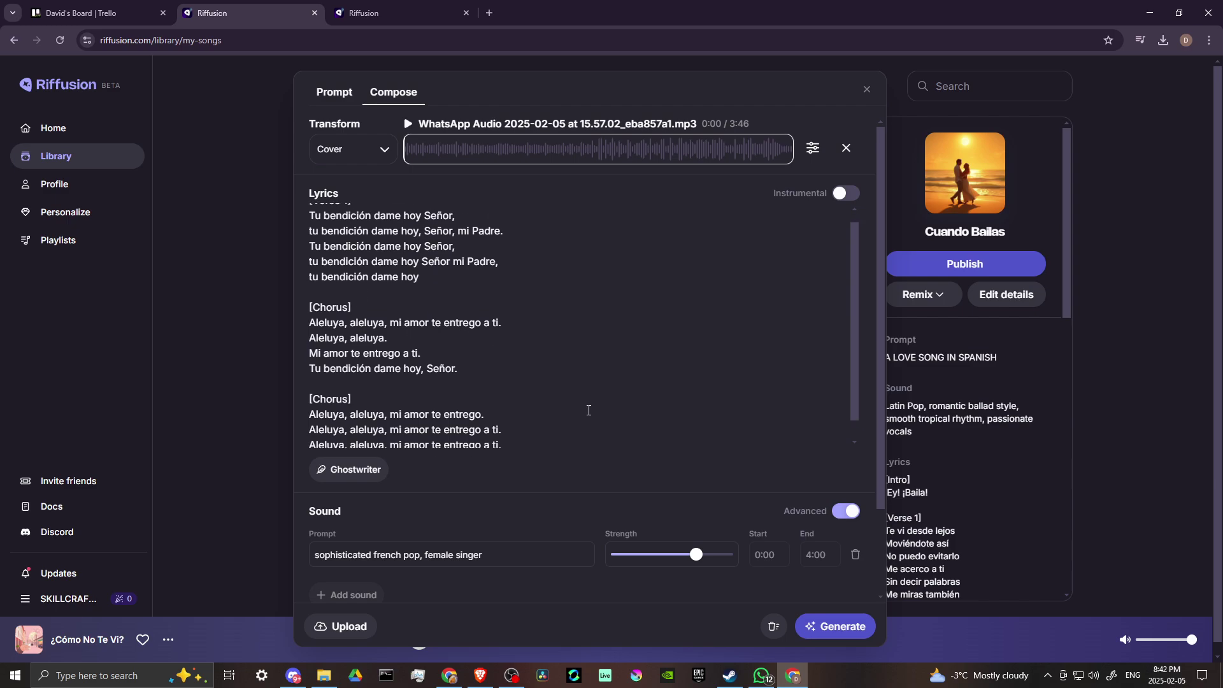
scroll(587, 409, up, 1)
click(813, 150)
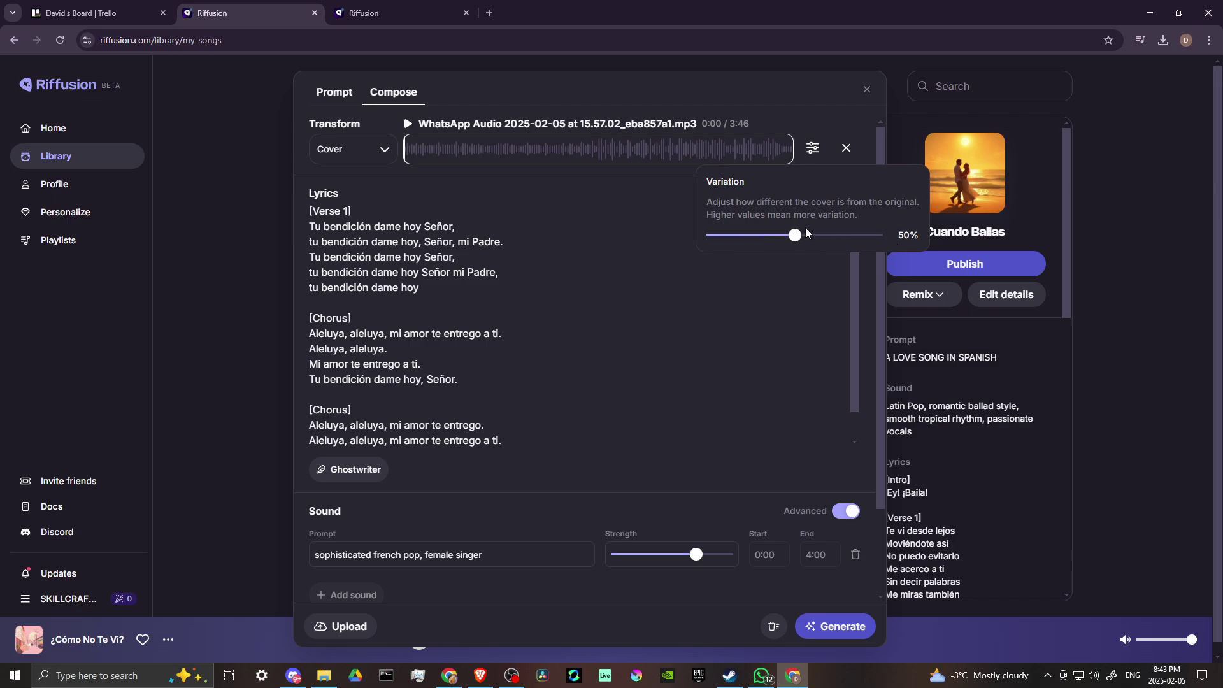
click(731, 275)
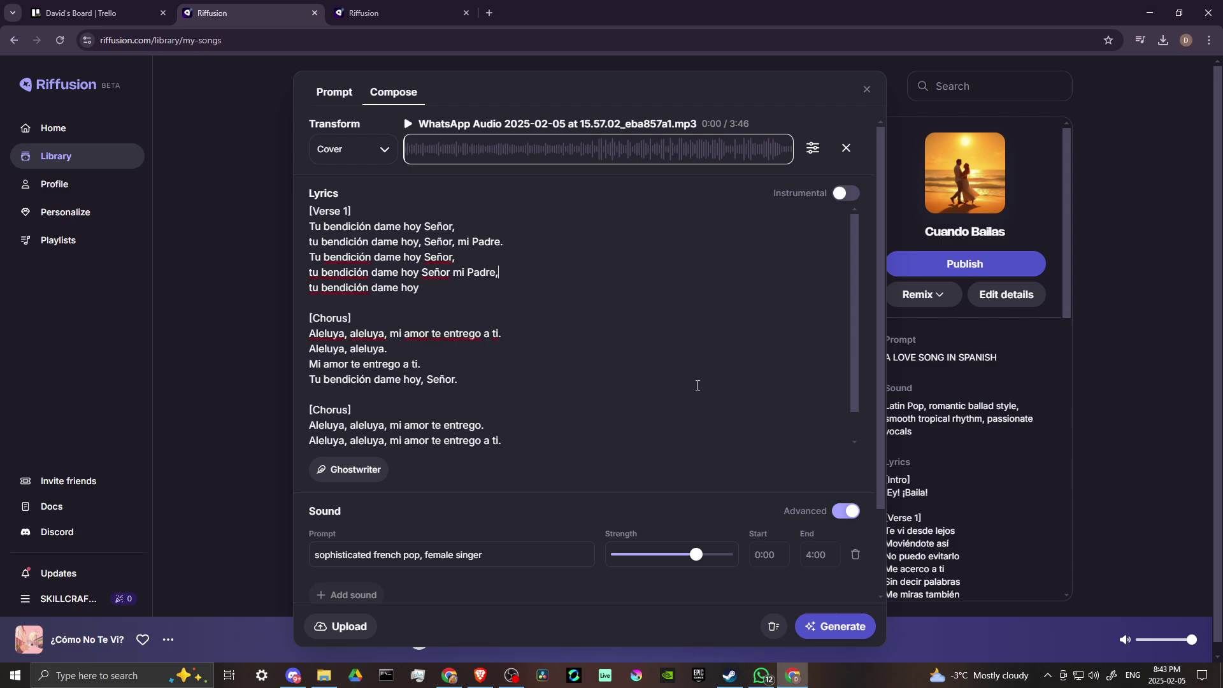
- Close the Compose dialog, keeping the WhatsApp Audio cover draft pending in the Library
click(866, 91)
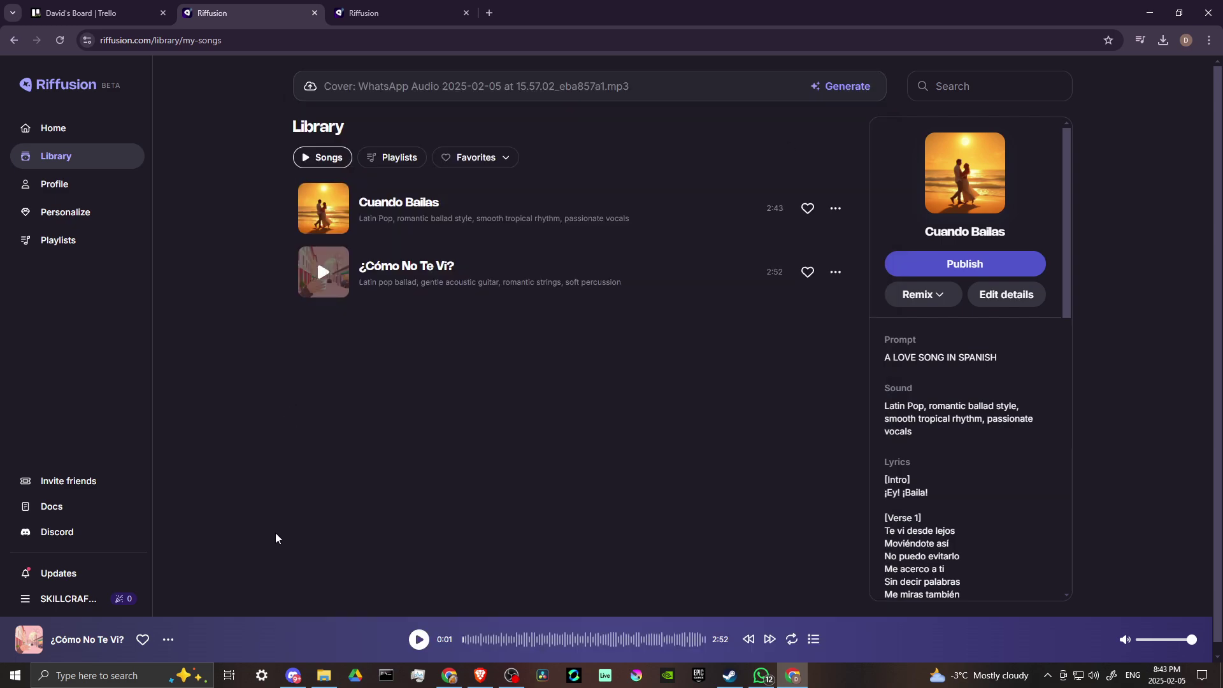